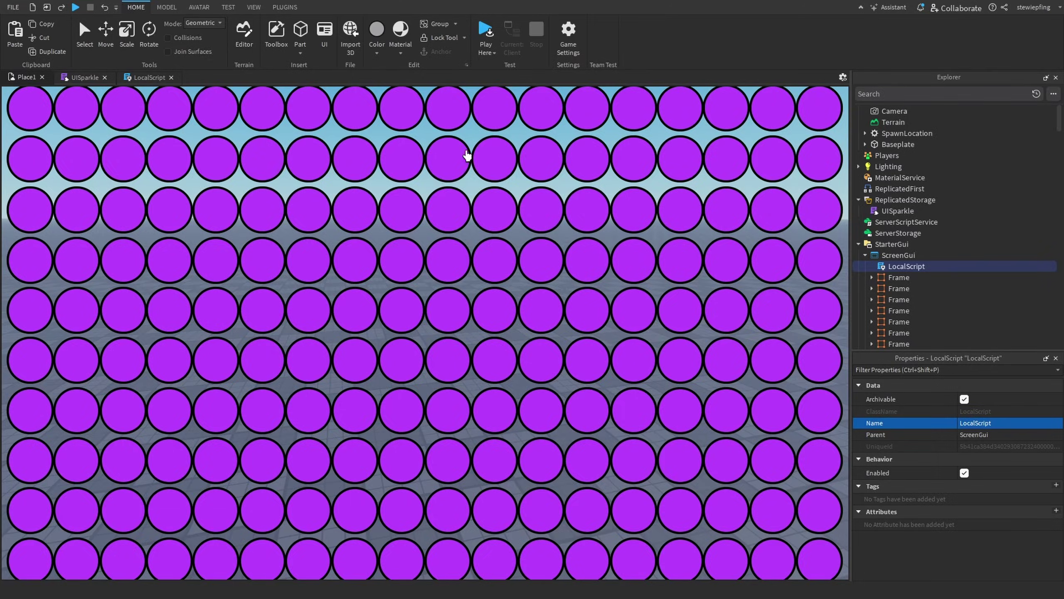
Step: Play-test the game and orbit the camera around the character to watch the sparkles
left_click(485, 30)
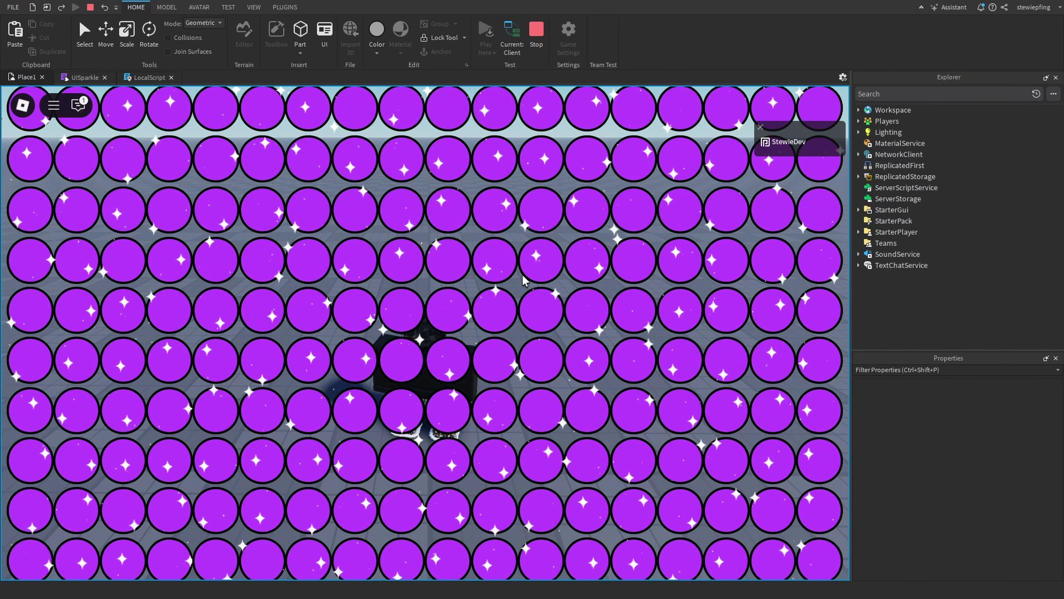
right_click_drag(472, 359, 472, 360)
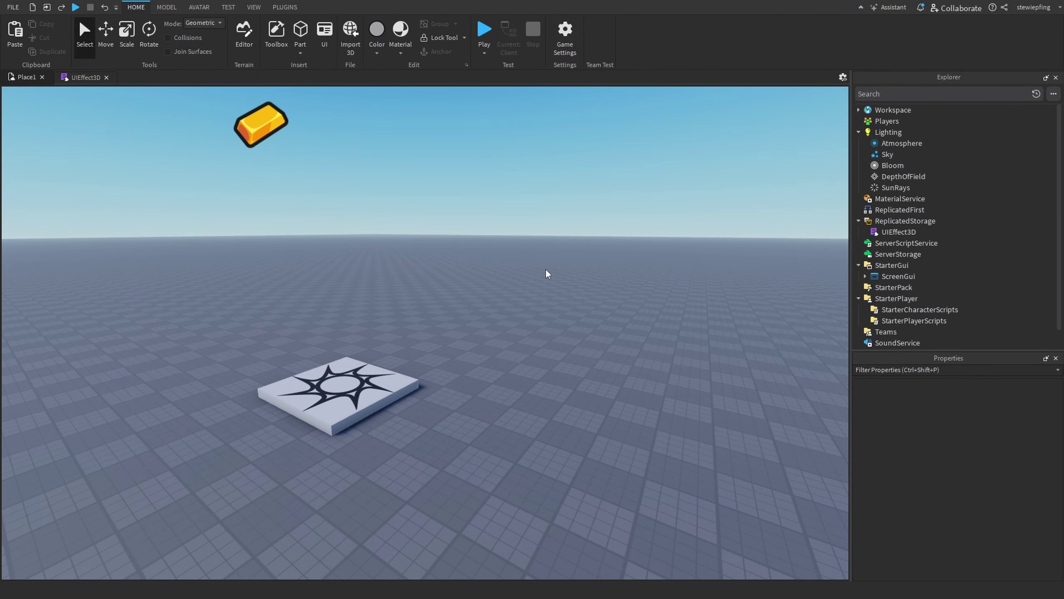
Step: Orbit around the sun-pattern plate and select the GoldIcon image inside ScreenGui
mouse_move(521, 248)
right_mouse_down()
mouse_move(511, 246)
mouse_move(533, 241)
right_mouse_up()
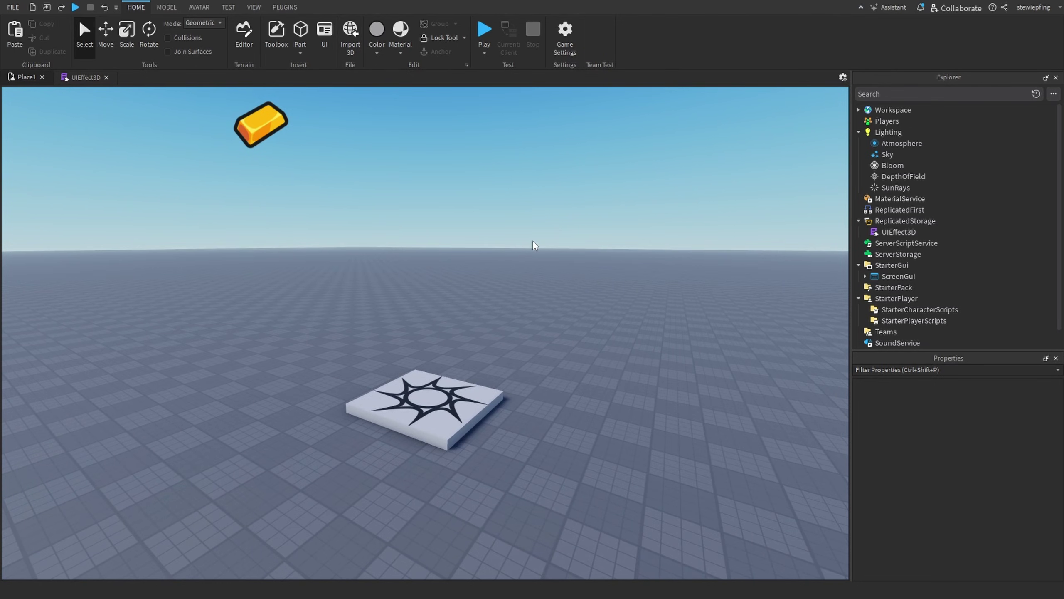
key("a")
right_click_drag(435, 247, 435, 247)
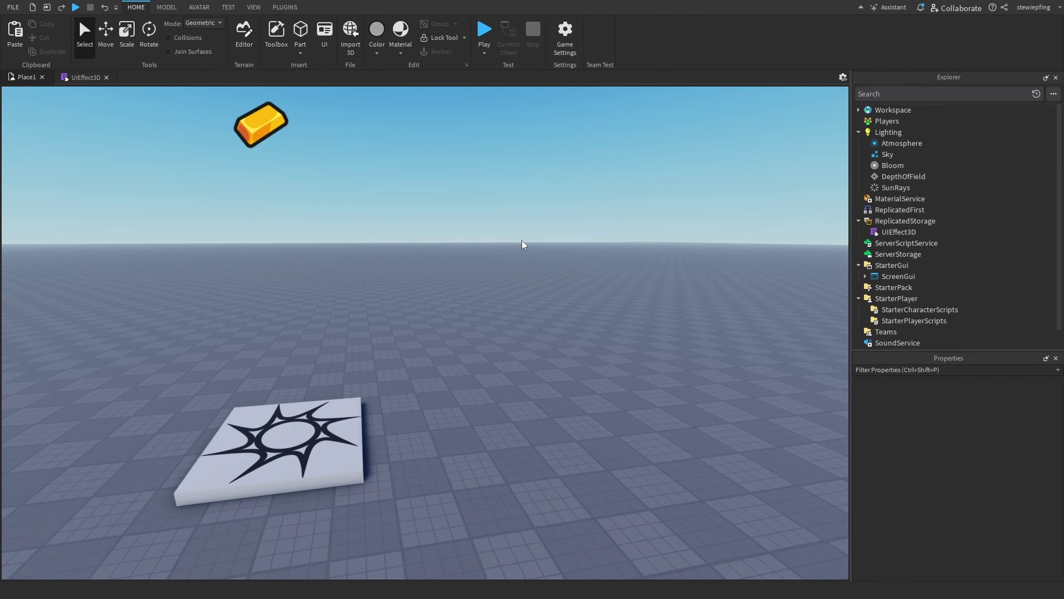
left_click(865, 276)
scroll(891, 269, "down", 1)
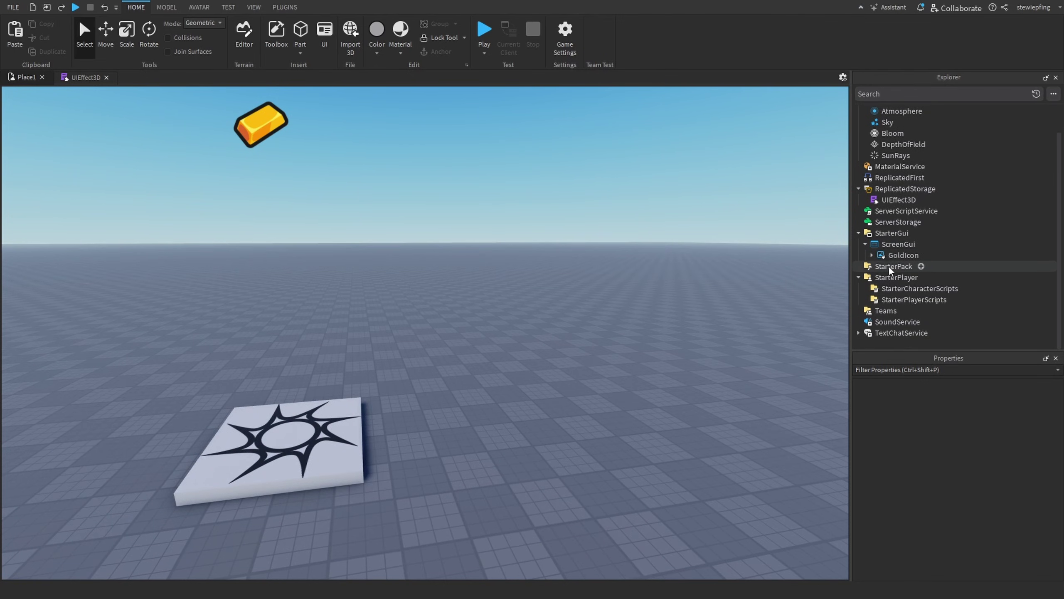
left_click(902, 255)
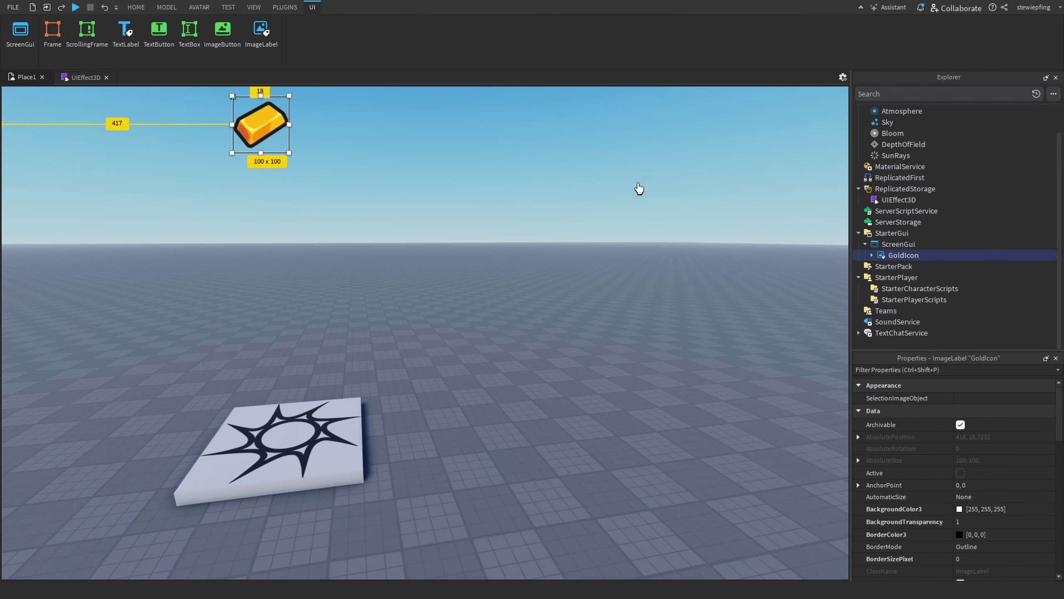
Step: Open the UIEffect3D module script in ReplicatedStorage to review its empty table template
left_click(761, 230)
double_click(901, 199)
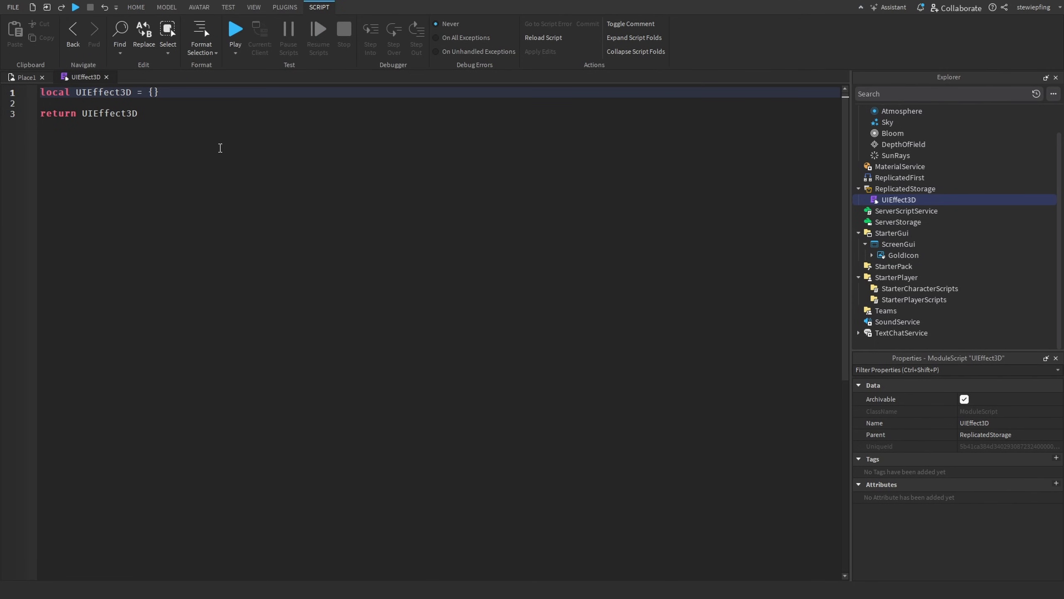
left_click_drag(220, 147, 2, 25)
left_click(235, 166)
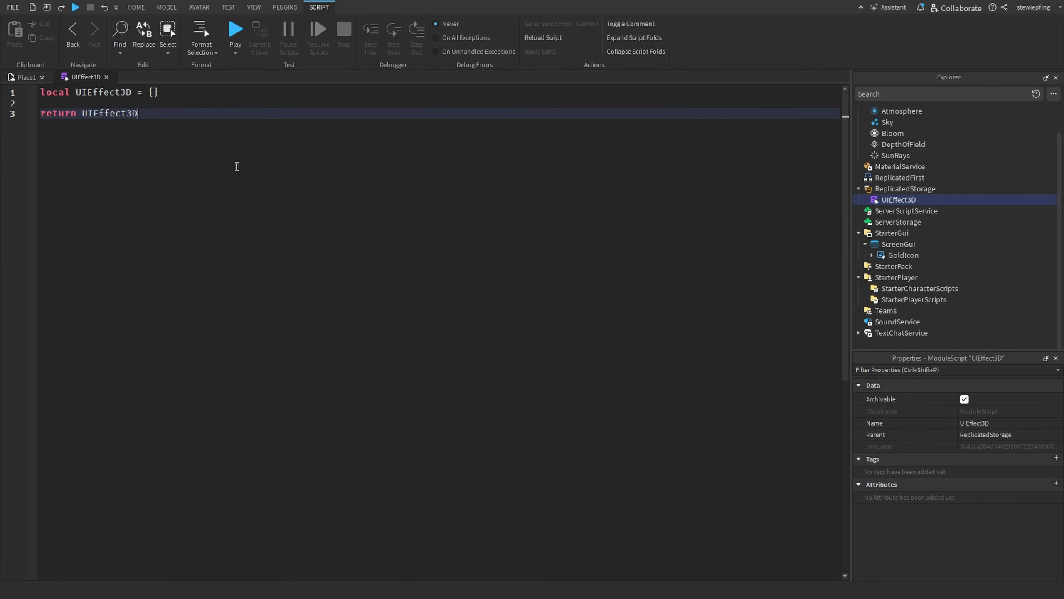
left_click(12, 77)
left_click(747, 223)
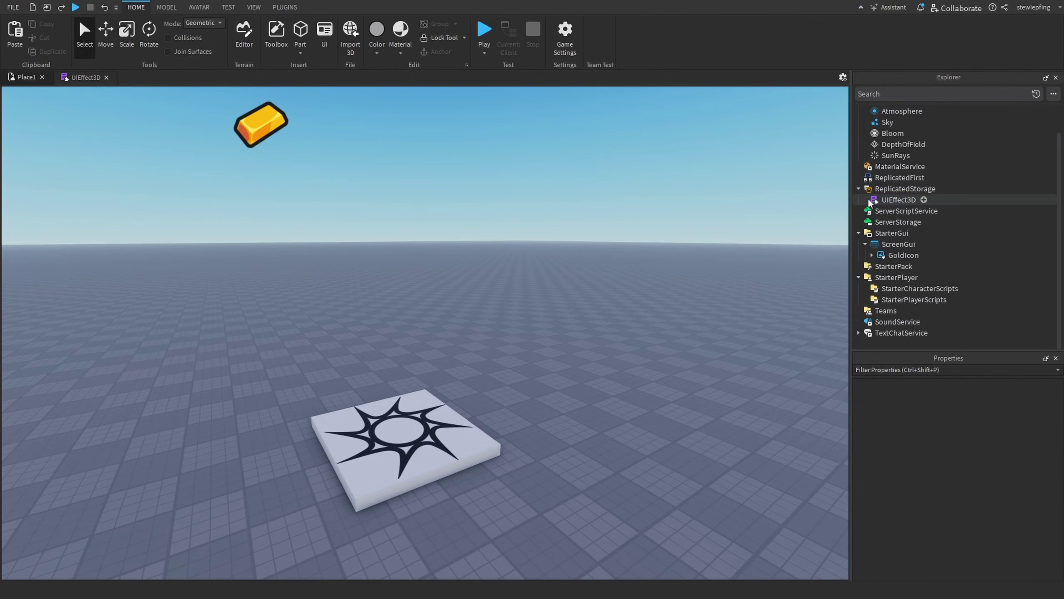
right_click_drag(622, 307, 610, 300)
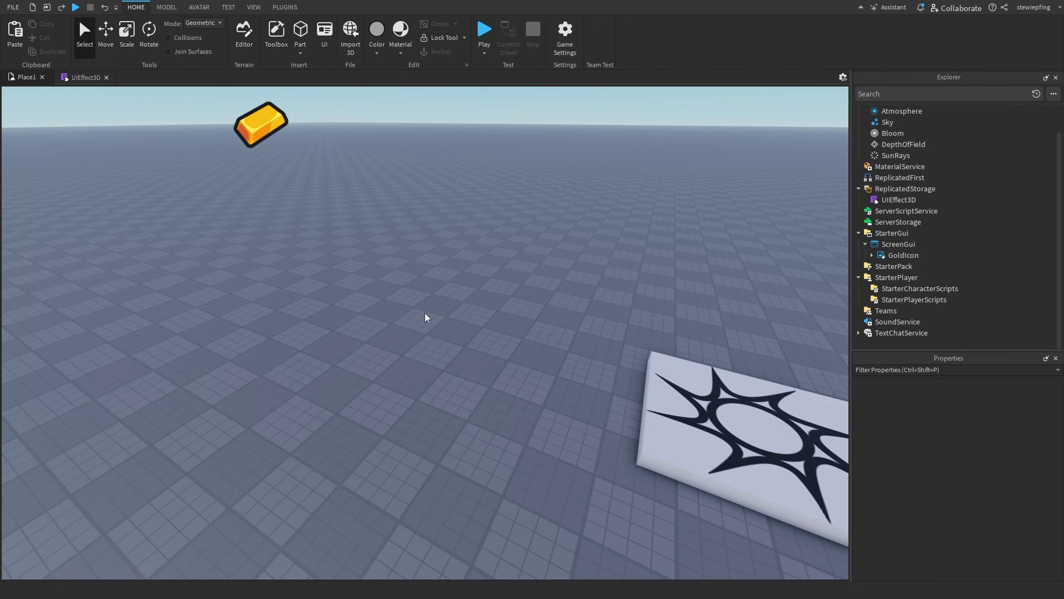
double_click(898, 199)
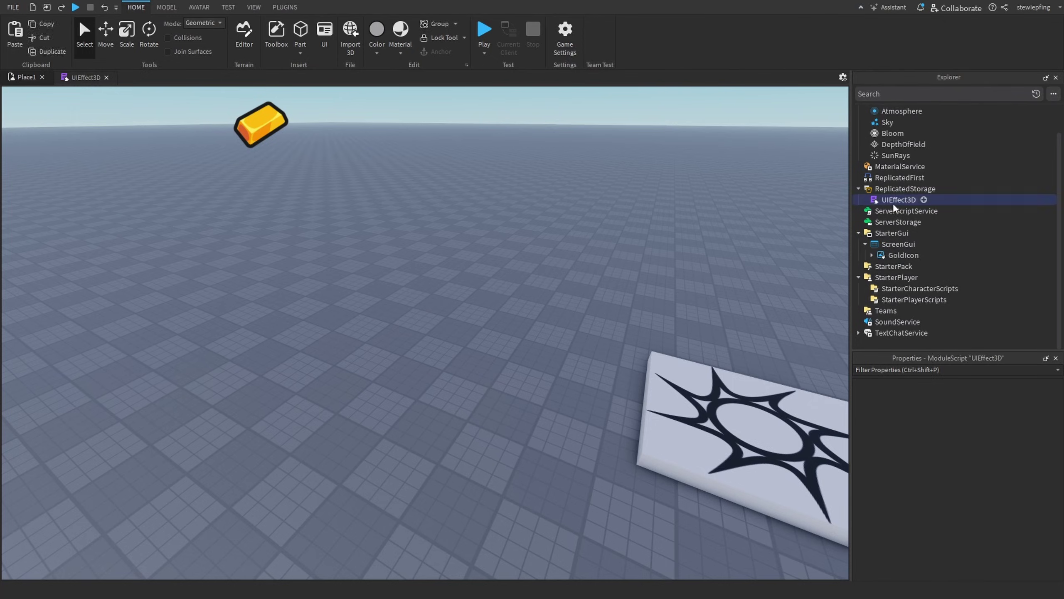
Step: Declare RunService, TweenService, Camera, Clamp, MoveDuration 0.35 and ShrinkDuration 0.4 locals at the top
left_click(145, 103)
key("Return")
key("Return")
key("Up")
type("local RunService = game:GetService(\"RunService\")")
key("Return")
type("local TweenService = game:GetService(\"TweenService\")")
key("Return")
key("Return")
type("local Camera = game.Workspace.CurrentCamera")
key("Return")
key("Return")
type("ocal Clamp = math.clamp  local MoveDuration = 0.35 local ShrinkDuration = 0.4 local FadeDura")
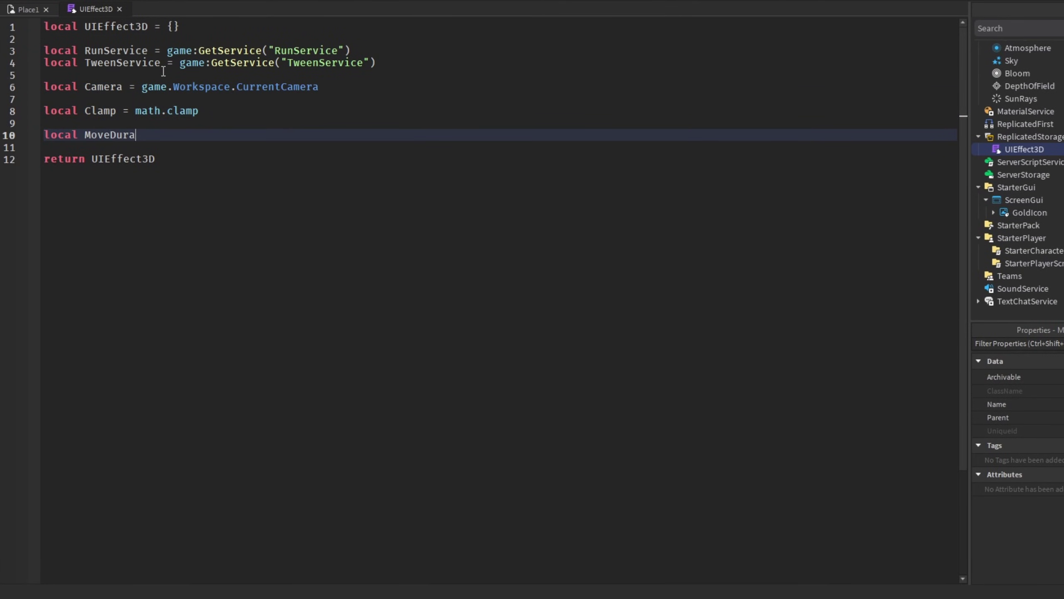
type("tion = 0.4 local MidSizeScale = 0.3  local EasingStyle = Enum.EasingStyle.Quad local EasingDirecti")
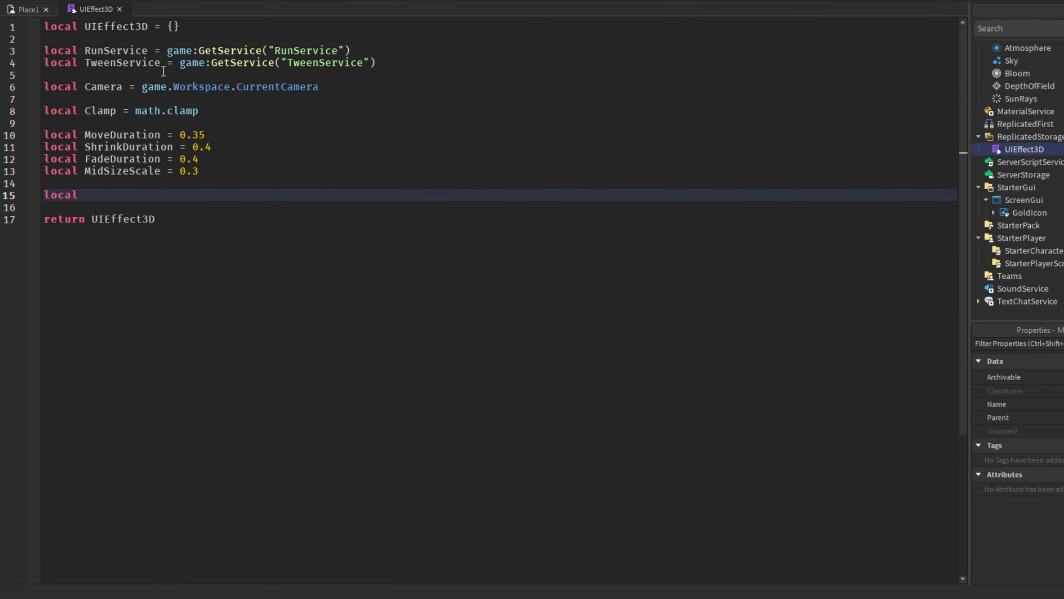
type("on")
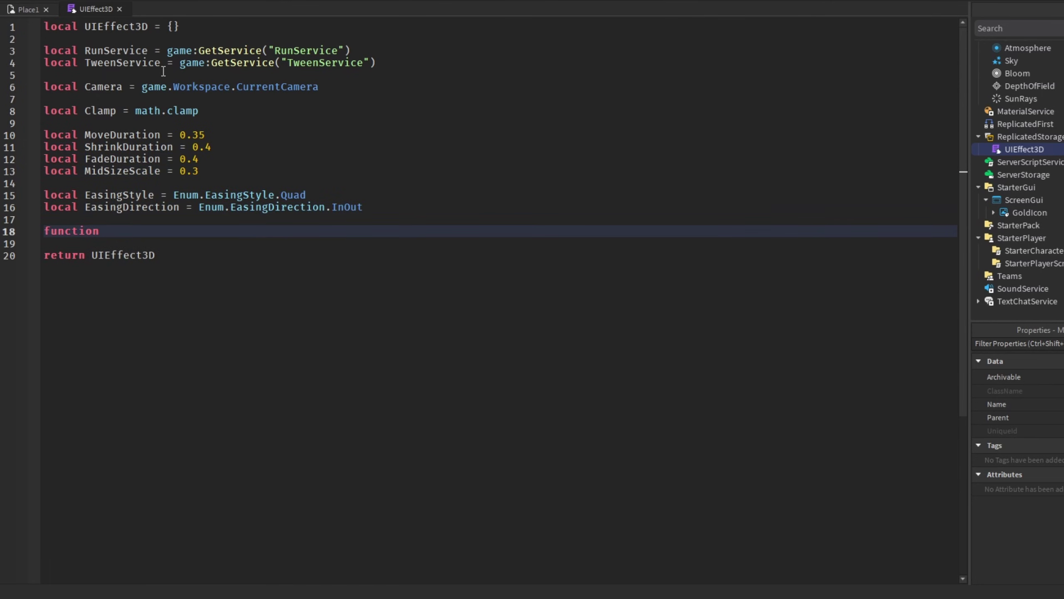
type(" = Enum.EasingDirection.InOut  function UIEffect3D.PlayFromUI(uiobject : GuiObject, worldPart : BasePart)")
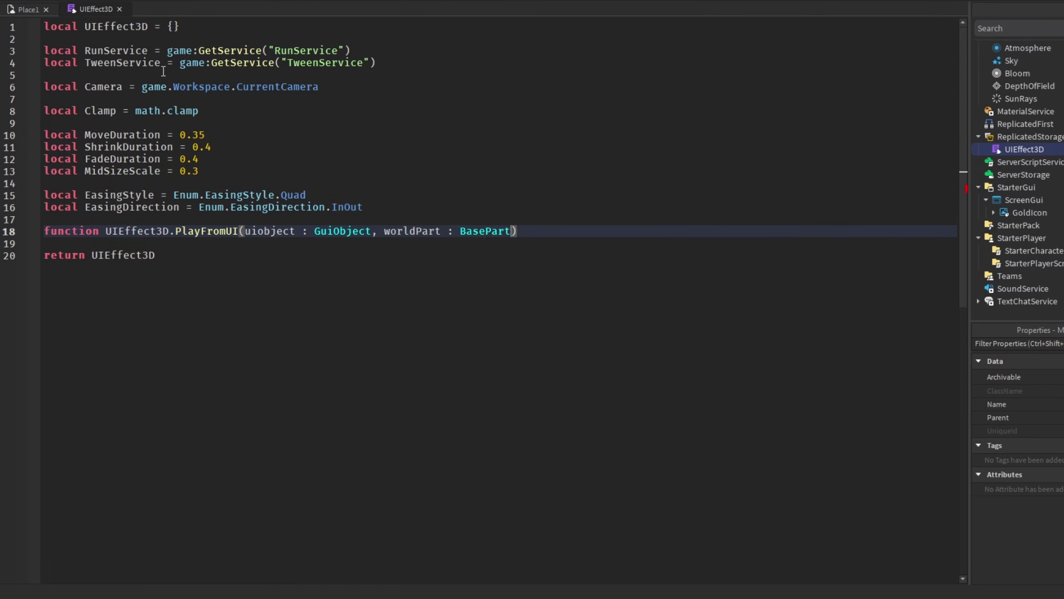
Step: In PlayFromUI, record MoveStartTime, StartCf, StartSize, MidSize and a zero GoalSize
key("Return")
type("local MoveStartTime = time()")
key("Return")
type("local StartCf = worldPart.CFrame")
key("Return")
type("local StartSize = worldPart.Size")
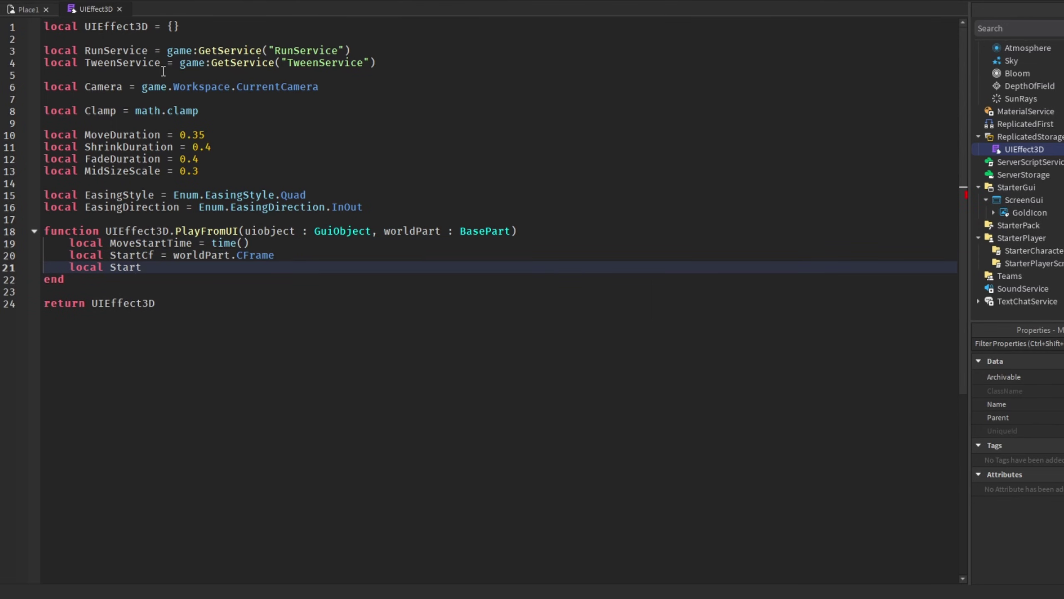
key("Return")
type("local MidSize = StartSize * MidSizeScale")
key("Return")
type("local GoalSize = vector.zero")
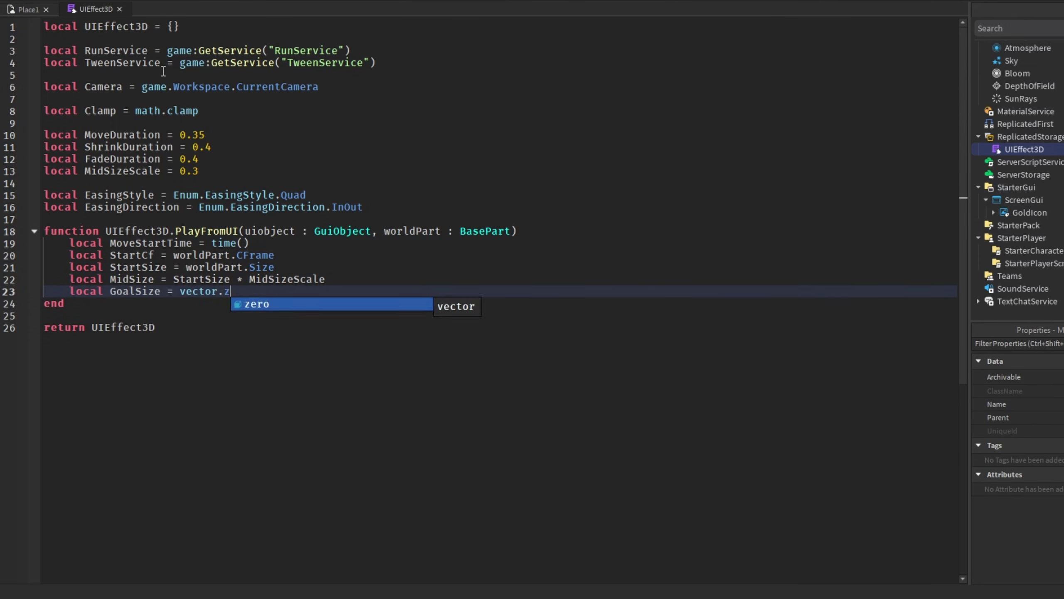
Step: Add ShrinkStartTime = 0, Phase = "Move" and a Connection variable
key("Return")
key("Return")
scroll(249, 138, "down", 1)
type("local ShrinkStartTime = 0")
key("Return")
type("local Phase = \"Move\"")
key("Return")
key("Return")
type("local Connection")
key("Return")
Step: Connect a PreRender callback that disconnects when worldPart is gone and stores the current time
type("Connection = RunService.PreRender:Connect(function()")
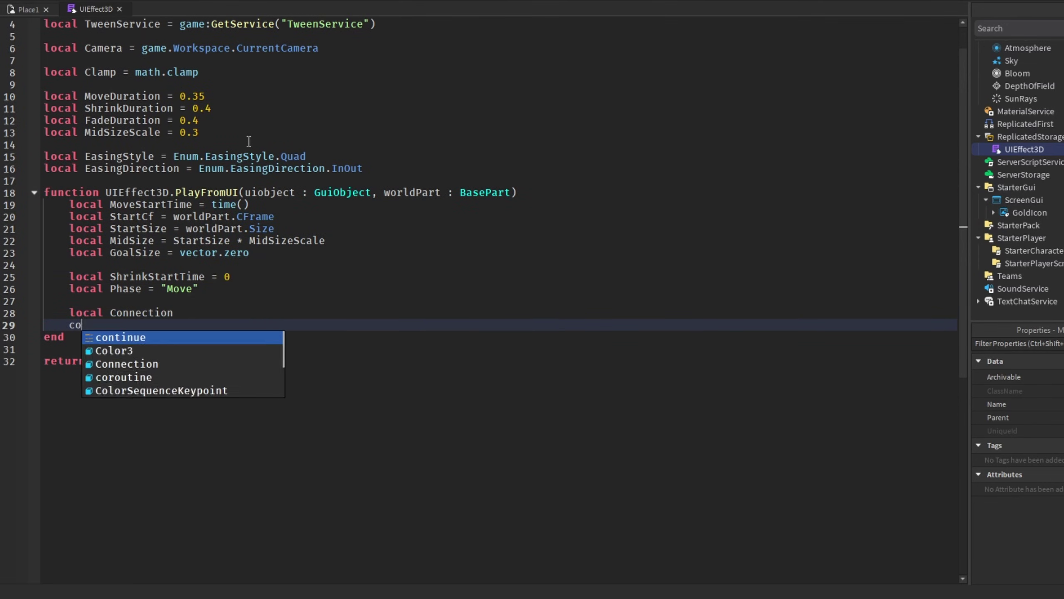
key("Return")
scroll(346, 232, "down", 1)
type("if not worldPart or not worldPart.Parent then")
key("Return")
type("Connection:Disconnect()")
key("Return")
type("return")
key("Down")
key("End")
key("Return")
key("Return")
type("local Now = time()")
scroll(391, 264, "down", 2)
Step: Compute the UI icon's screen centre and cast a ray from it with Camera:ScreenPointToRay
key("Return")
key("Return")
type("local AbsPos = uiobject.AbsolutePosition")
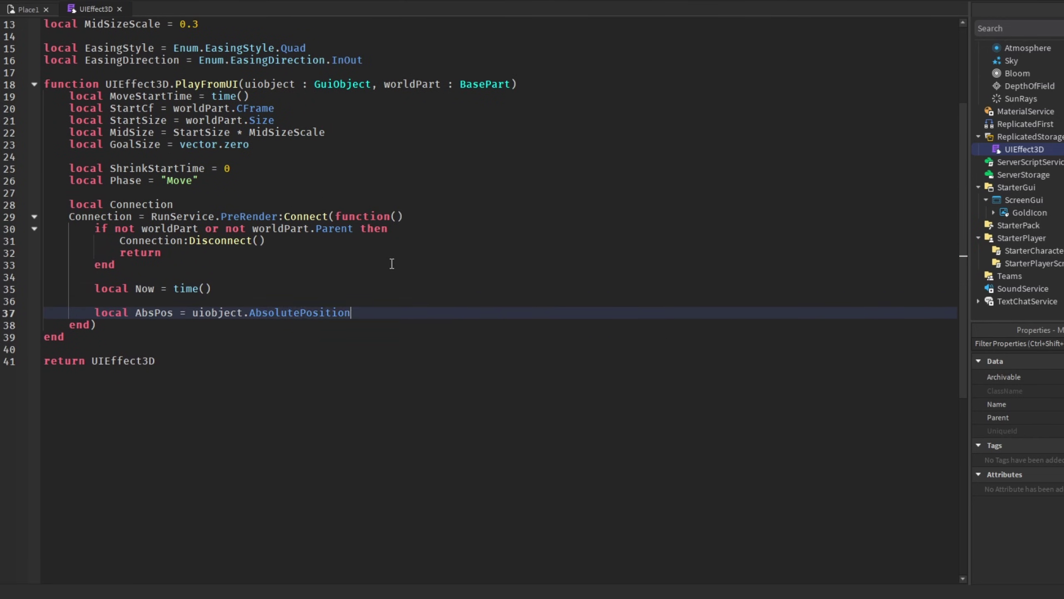
key("Return")
type("local AbsSize = uib")
key("Tab")
type(".AbsoluteSize / 2")
key("Return")
type("local ScreenX = AbsPos.X + AbsSize.X")
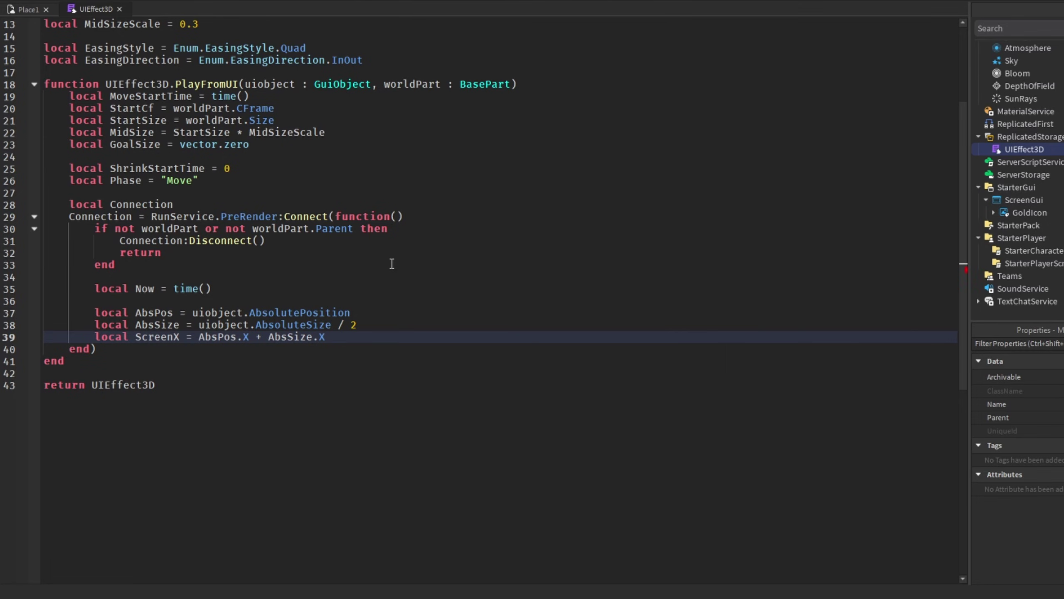
key("Return")
type("local ScreenY = AbsPos.Y + AbsSize.Y")
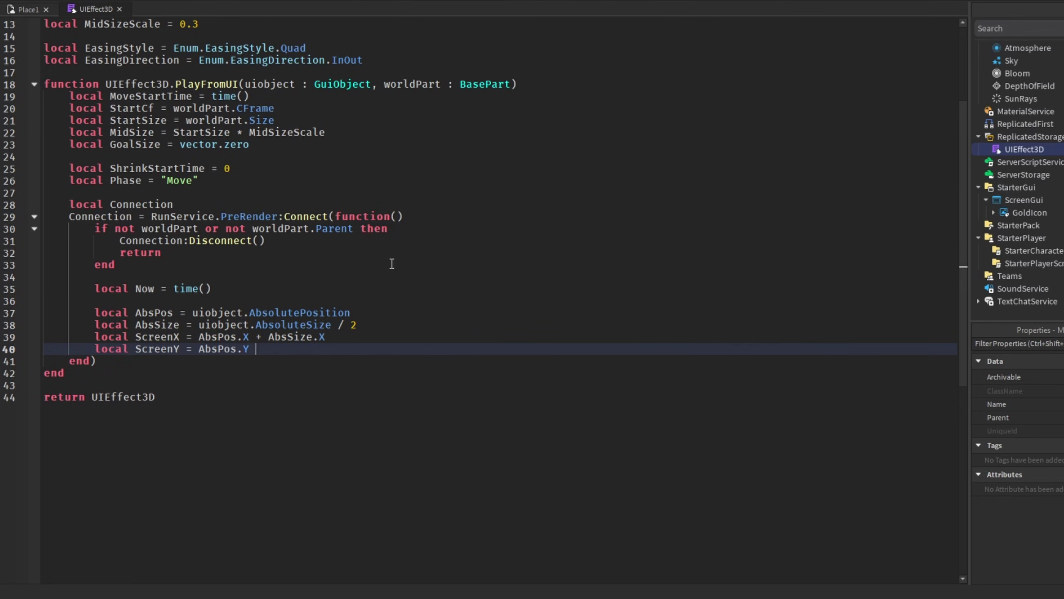
key("Return")
type("local Ray = cam")
key("Tab")
type(":ScreenPointToRay(ScreenX, ScreenY)")
Step: Build GoalCf 15 studs along the ray facing the camera, and begin the Move-phase branch
key("Return")
scroll(390, 295, "down", 2)
type("local Distance = 15")
key("Return")
type("local TargetPosition = ray")
key("Tab")
type(".Origin + Ray.Direction * Distance")
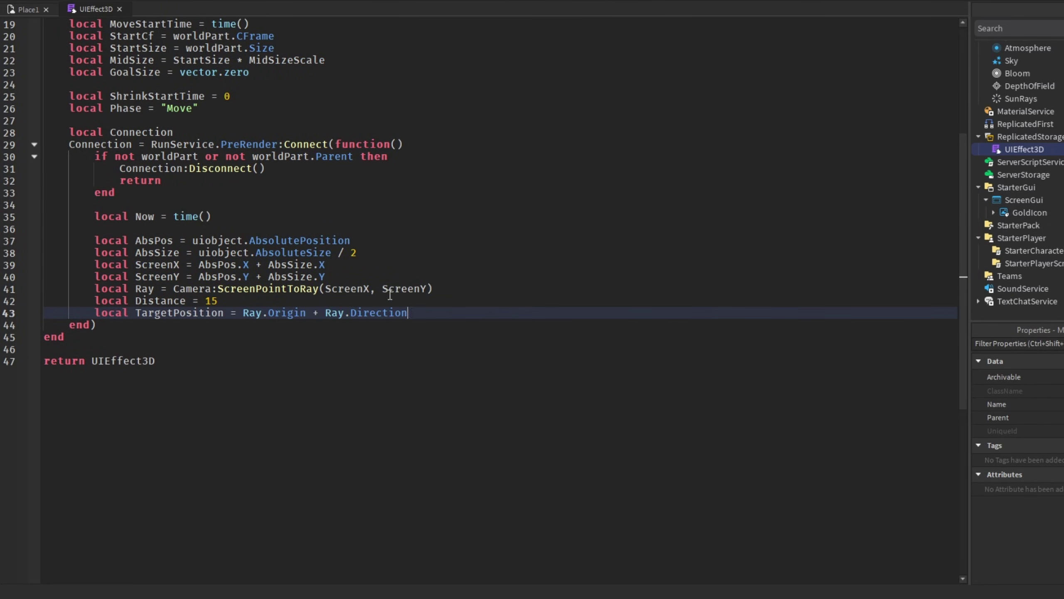
key("Return")
type("local GoalCf = CFrame.new(TargetPosition, TargetPosition + Camera.CFrame.LookVector)")
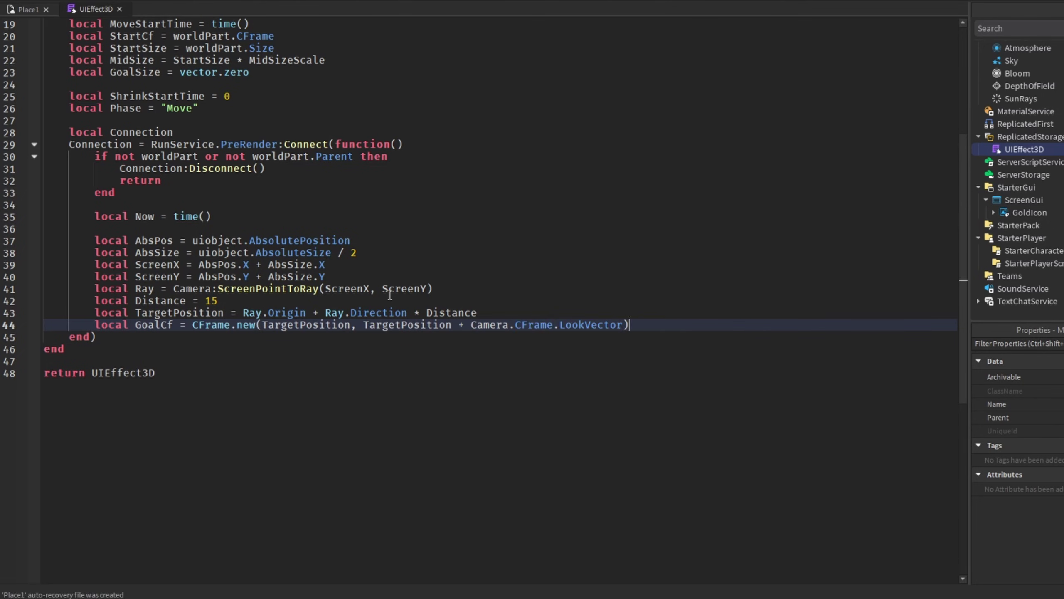
key("Return")
key("Return")
type("if Phase == \"Move\" then")
key("Return")
Step: Ease the part's CFrame and size toward GoalCf and MidSize using clamped MoveAlpha, keeping transparency 0
type("local Elapsed = Now - MoveStartTime")
key("Return")
type("l")
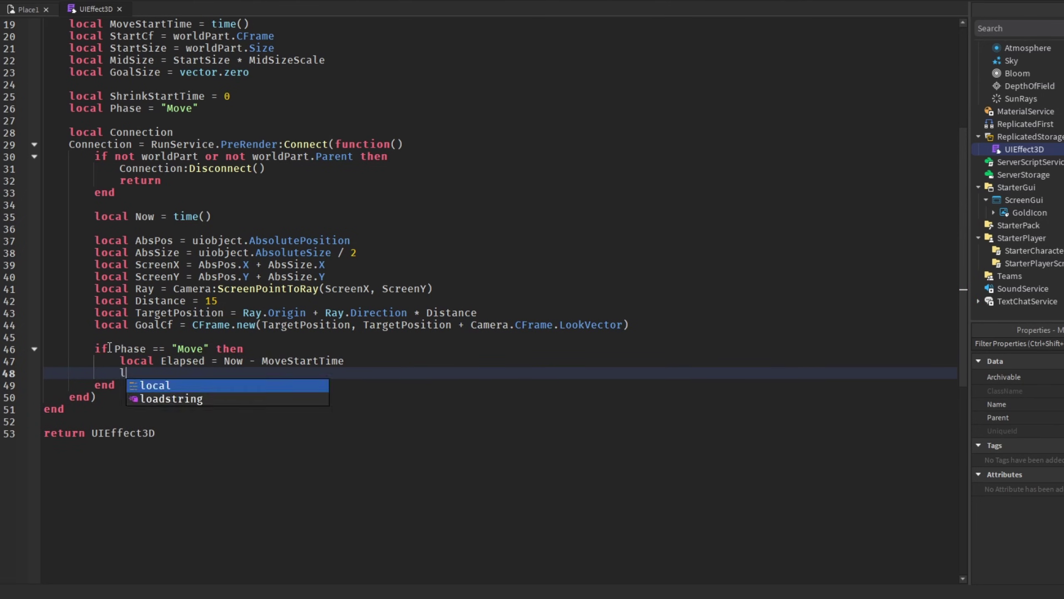
type("ocal MoveAlpha = Clamp(Elapsed / MoveDuration, 0, 1)")
key("Return")
type("local Eased = TweenService")
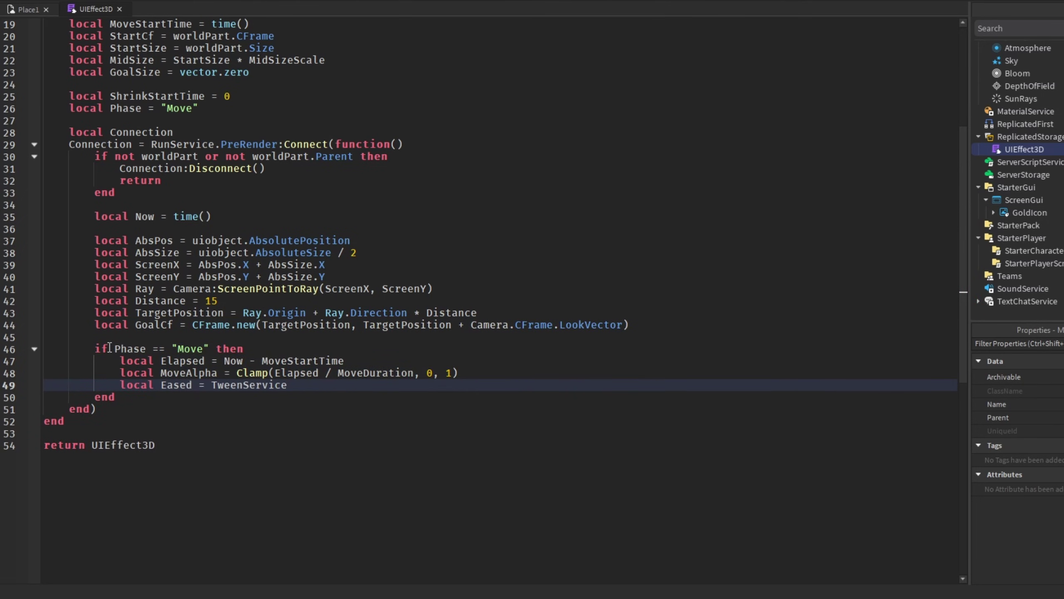
type(":GetValue(MoveAlpha, EasingStyle, EasingDirection)")
key("Return")
key("Return")
type("worldPart.CFrame = StartCf:Lerp(GoalCf, Eased)")
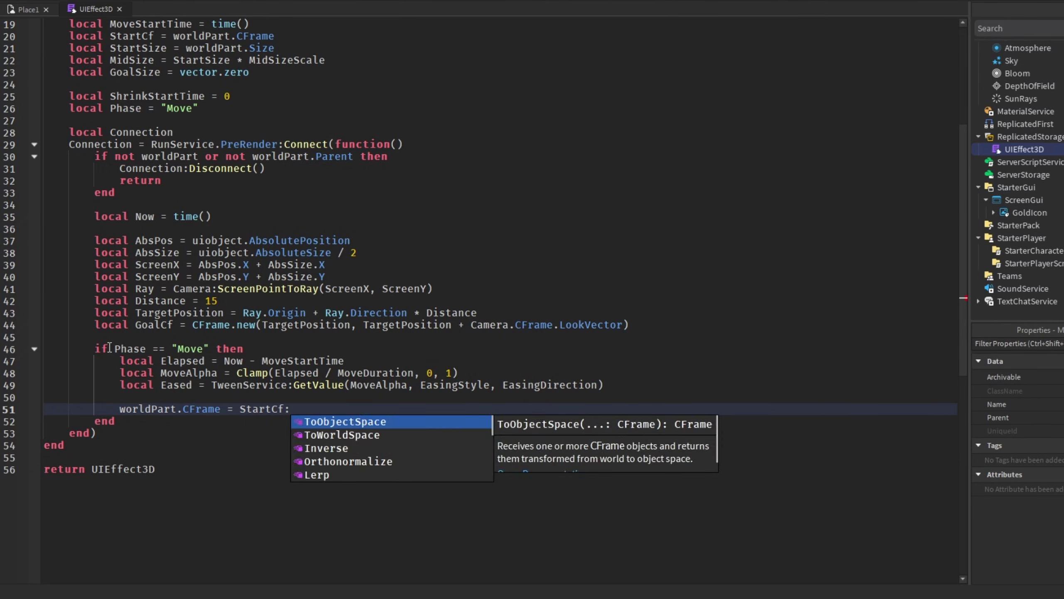
key("Return")
type("worldPart.Size = StartSize:Lerp(MidSize, Eased)")
key("Return")
type("worldPart.Transparency = 0")
Step: Switch Phase to "ShrinkFade" once MoveAlpha reaches 1, and start the ShrinkFade elseif branch
key("Return")
key("Return")
type("if MoveAlpha >= 1 then")
key("Return")
type("Phase = \"ShrinkFade\"")
key("Return")
type("ShrinkStartTime = Now")
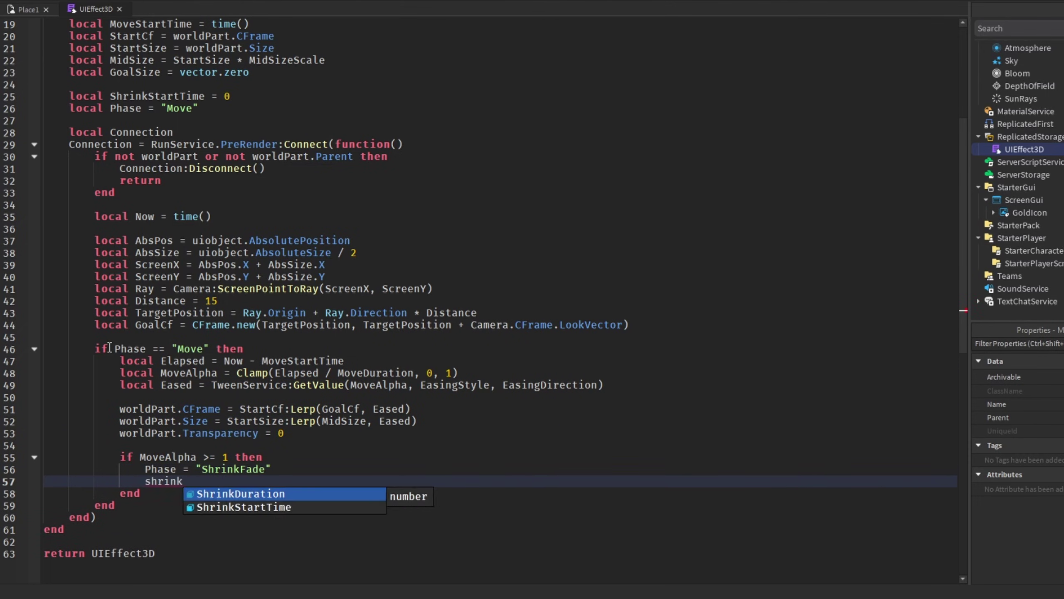
key("Down")
key("End")
key("Return")
key("Return")
scroll(372, 370, "down", 5)
type("elseif Phase == \"ShrinkFade\" then")
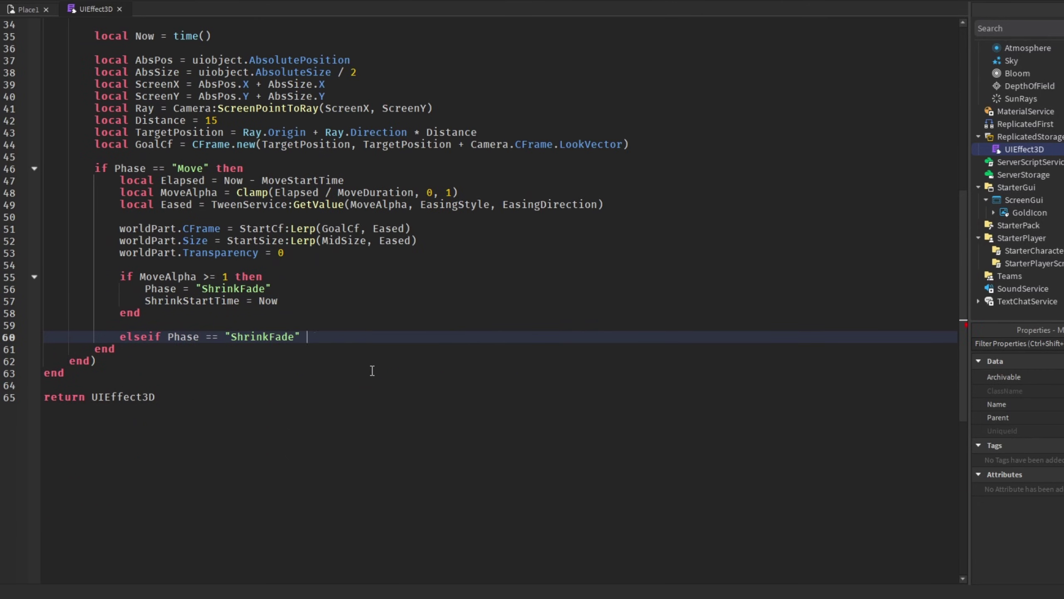
Step: Paste the timing lines and rewrite them into ShrinkAlpha and FadeAlpha clamped by ShrinkDuration and FadeDuration
key("Return")
type("local Elapsed = Now - MoveStartTime local MoveAlpha = Clamp(Elapsed / MoveDuration, 0, 1) local Eased = TweenService:GetValue(MoveAlpha, EasingStyle, EasingDirection)")
type("lpha")
left_click(233, 369)
key("shift+End")
type("Clamp(Elapsed / FadeDuration, 0, 1)")
key("Up")
key("shift+Home")
type("local ShrinkAlpha = Clamp(Elapsed / ShrinkDuration, 0, 1)")
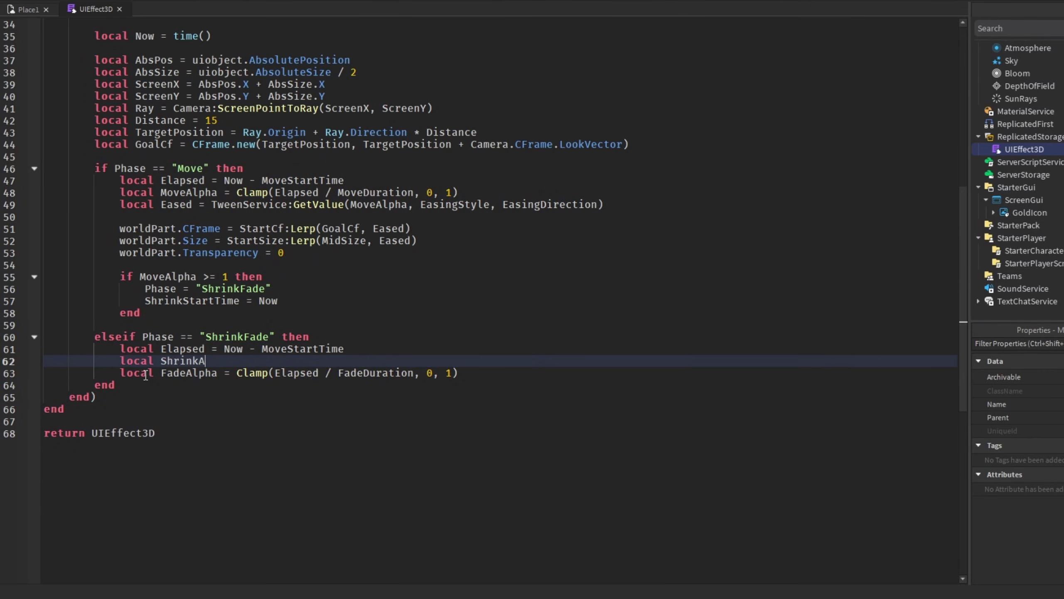
Step: Add EasedShrink and EasedFade values using TweenService:GetValue with the easing style and direction
left_click(474, 373)
key("Return")
key("Return")
type("local EasedShrink = TweenService:GetValue(ShrinkAlpha, EasingStyle, EasingDirection")
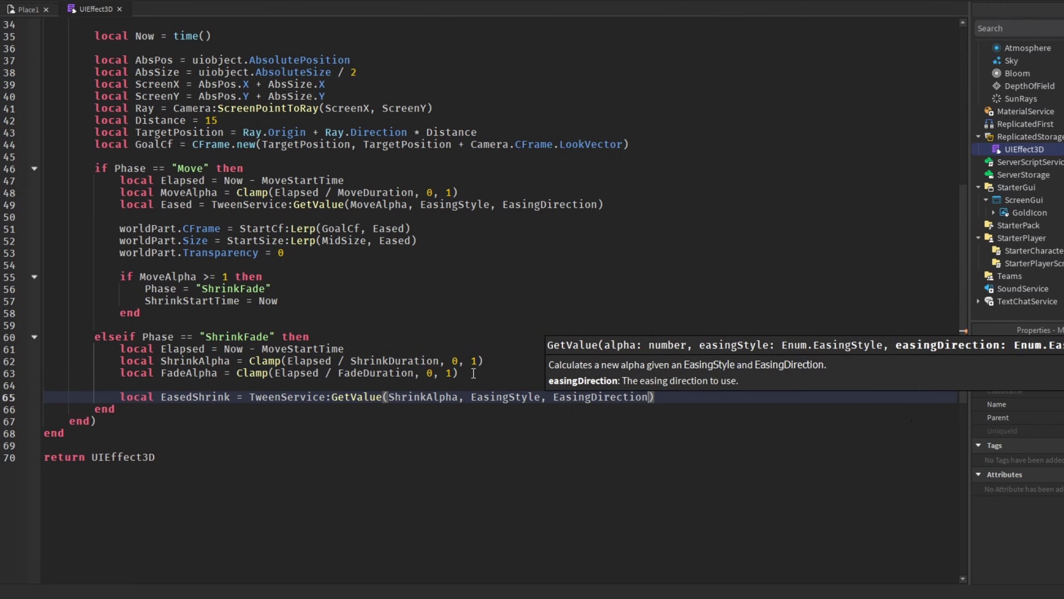
key("End")
key("Return")
type("local EasedFade = TweenService:GetValue(FadeAlpha, EasingStyle, EasingDirection")
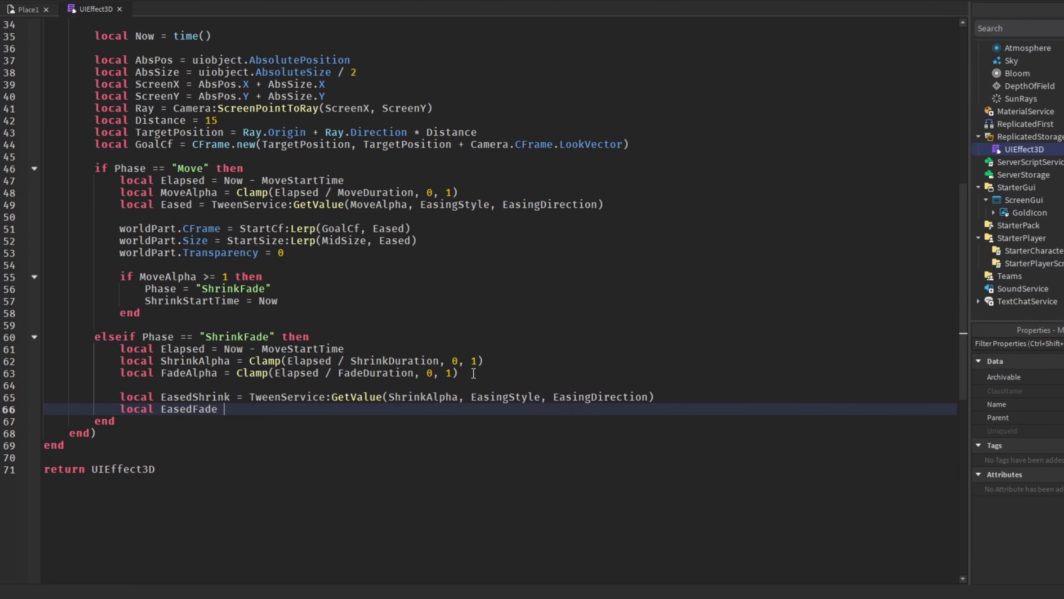
key("End")
Step: Hold the part at GoalCf, lerp its size to GoalSize and set transparency to EasedFade
key("Return")
key("Return")
type("worldPart.CFrame = GoalCf")
key("Return")
type("worldPart.Size = MidSize:Lerp(GoalSize, EasedShrink")
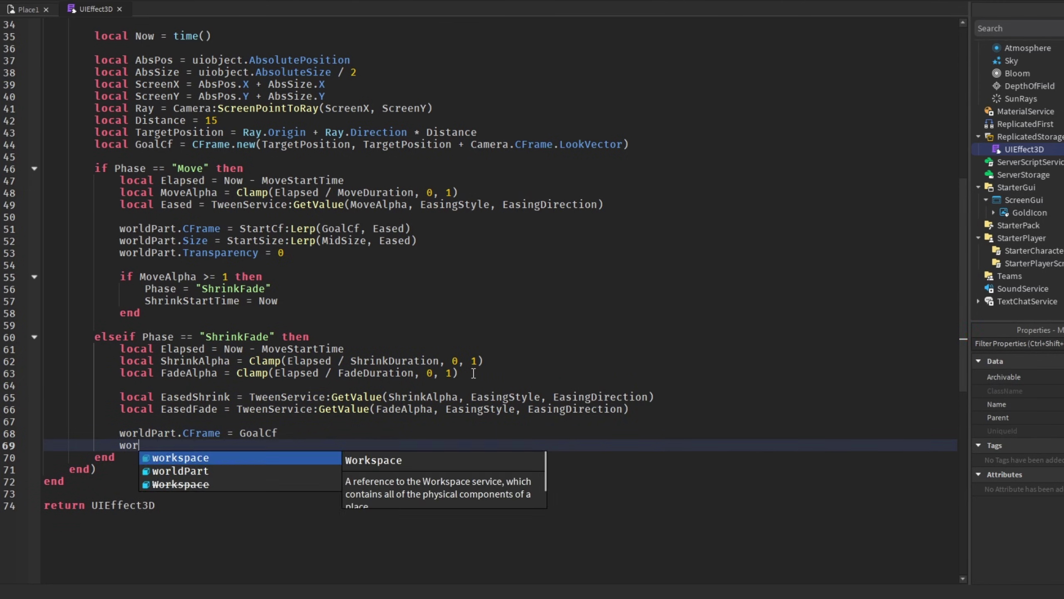
key("End")
key("Return")
type("worldPart.Transparency = EasedFade")
Step: When ShrinkAlpha and FadeAlpha both reach 1, disconnect the connection and destroy worldPart
key("Return")
key("Return")
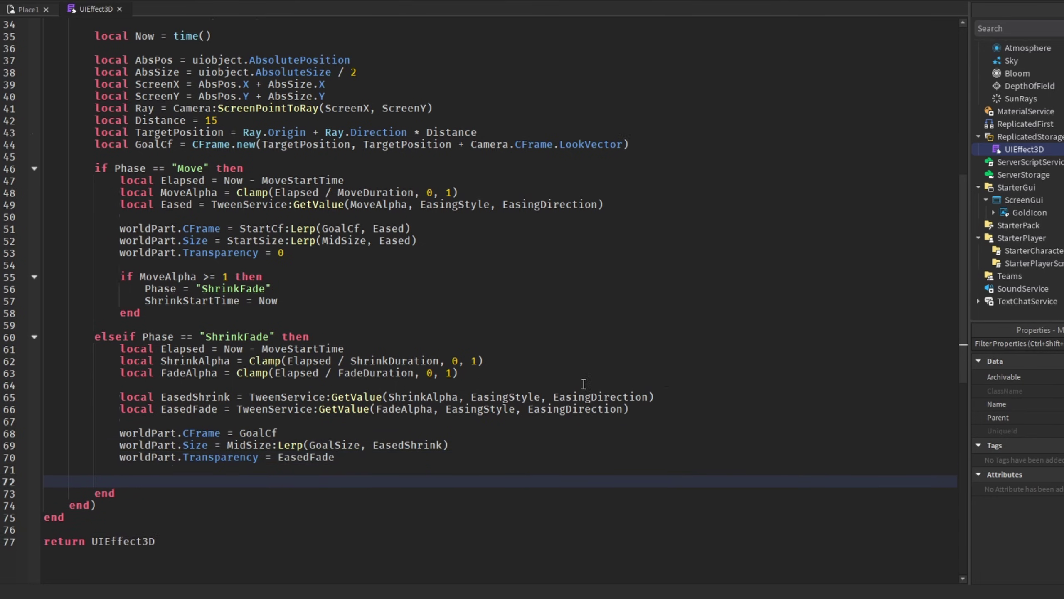
type("if ShrinkAlpha >= 1 and FadeAlpha >= 1 then")
key("Return")
type("connection:Disconnect()")
key("Return")
type("worldPart:Destroy()")
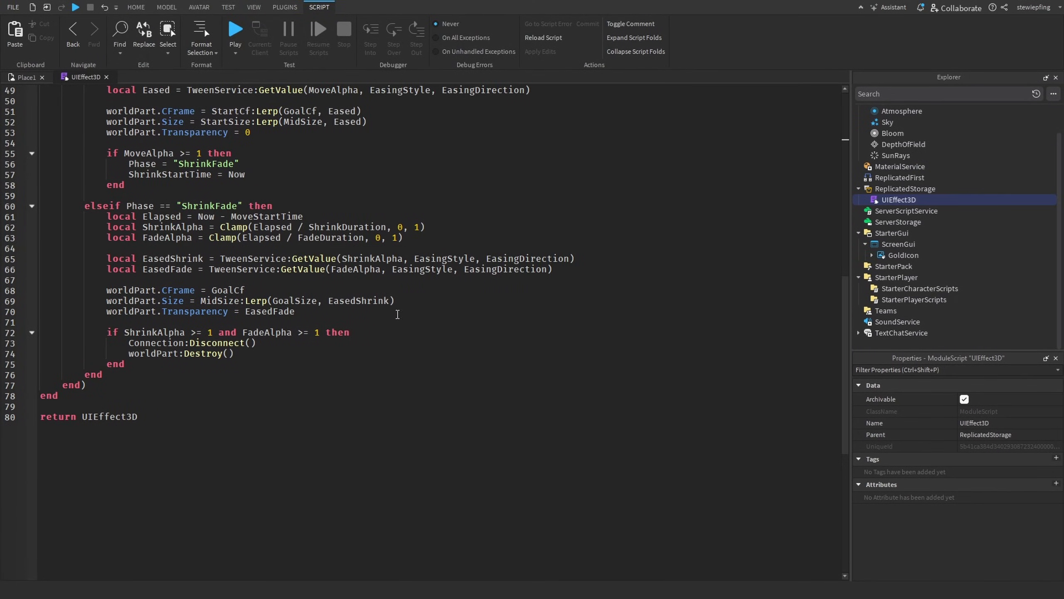
scroll(397, 315, "up", 16)
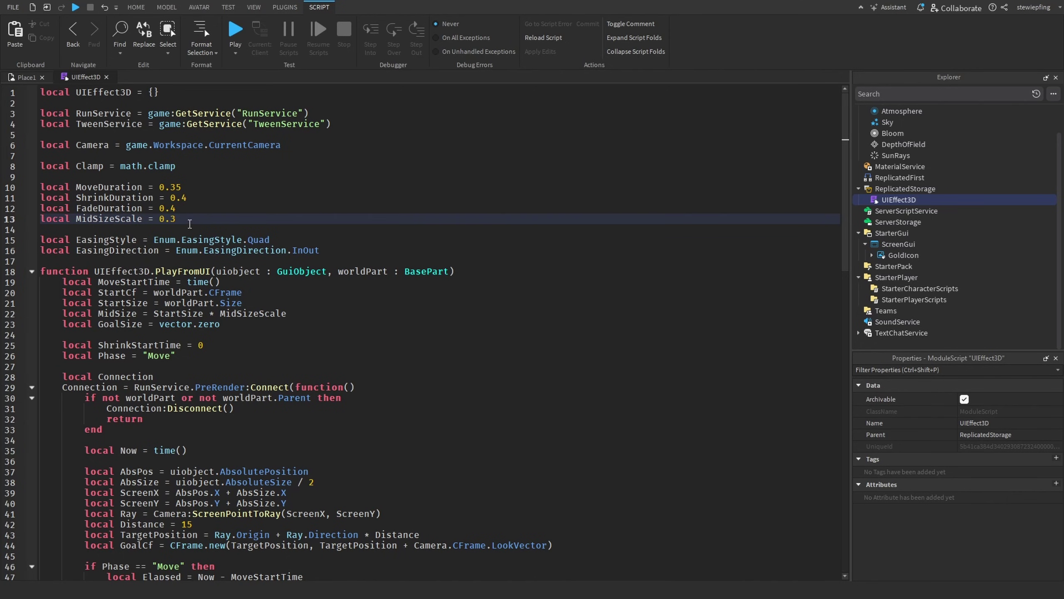
left_click_drag(185, 220, 24, 187)
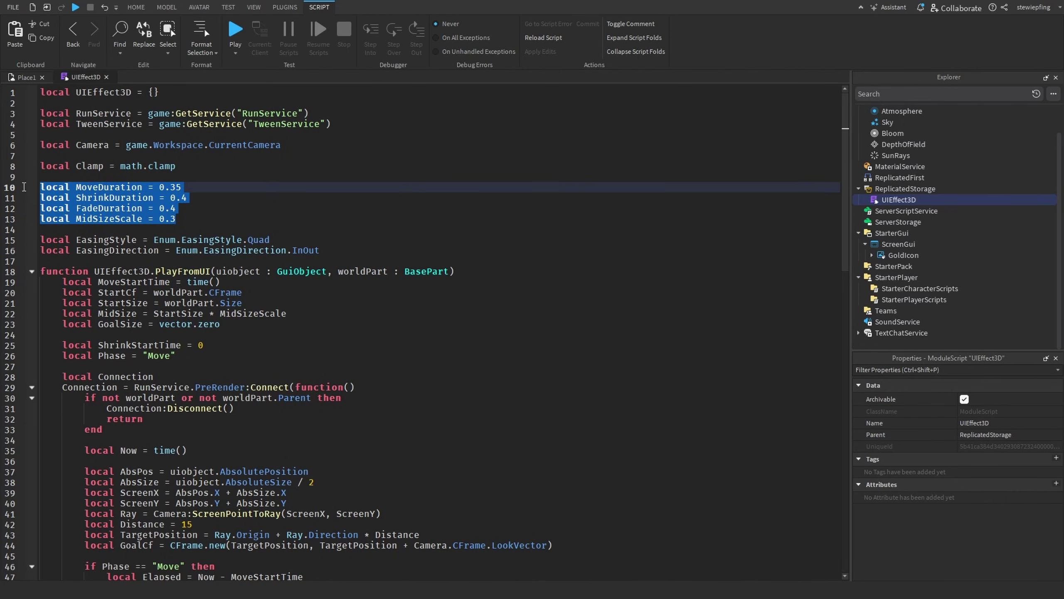
left_click(133, 218)
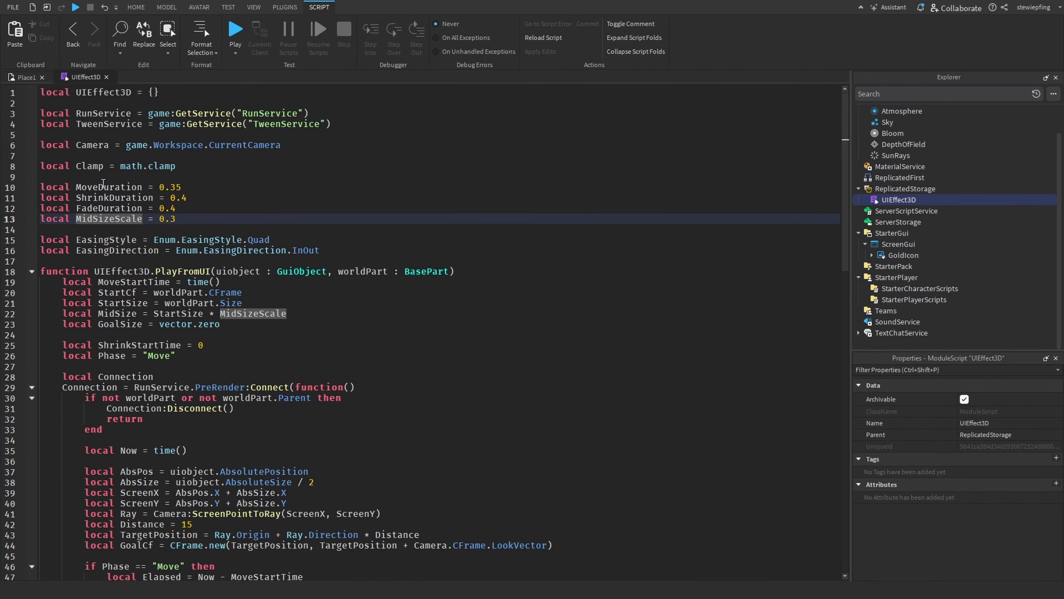
double_click(104, 187)
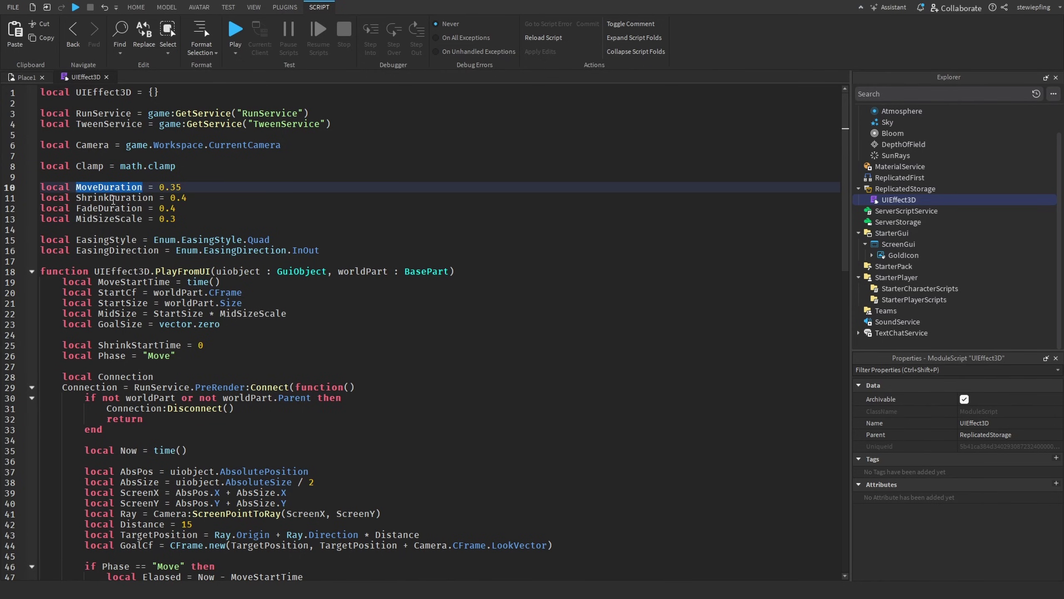
double_click(111, 197)
double_click(121, 208)
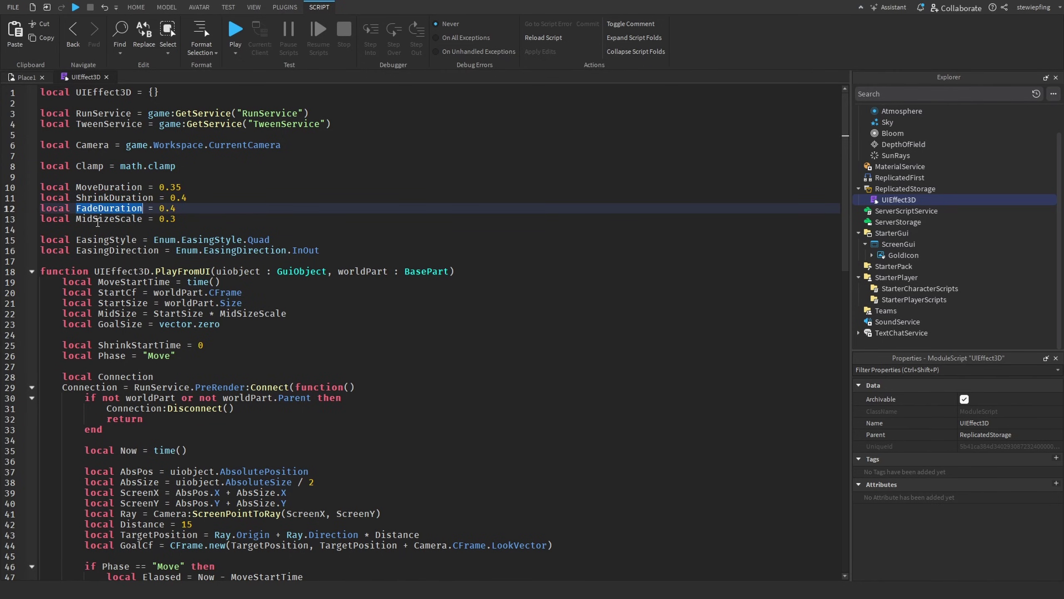
double_click(98, 220)
left_click(197, 220)
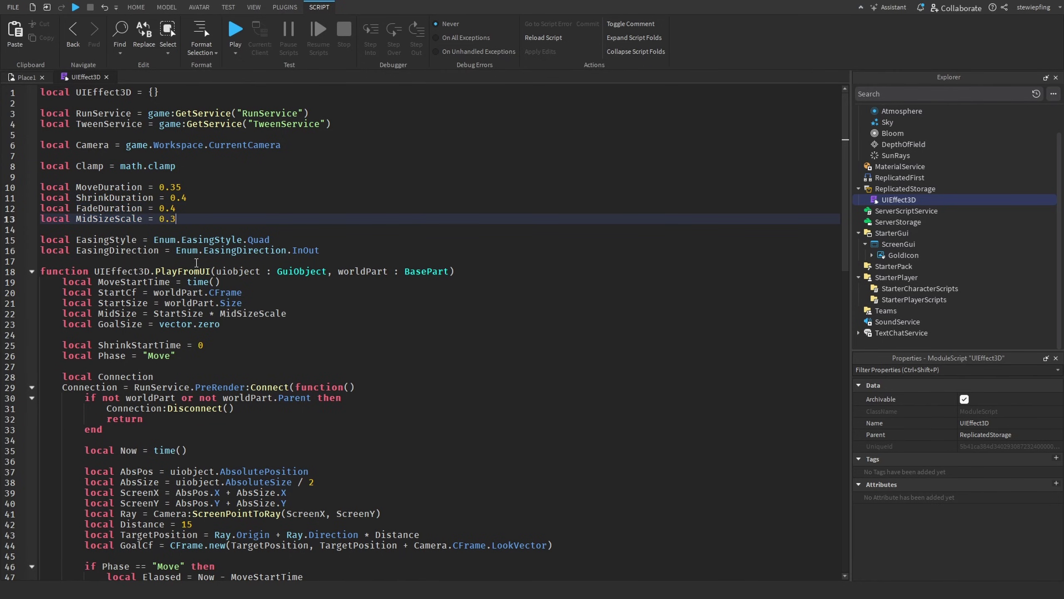
scroll(202, 297, "down", 2)
left_click_drag(62, 269, 73, 227)
scroll(125, 263, "down", 1)
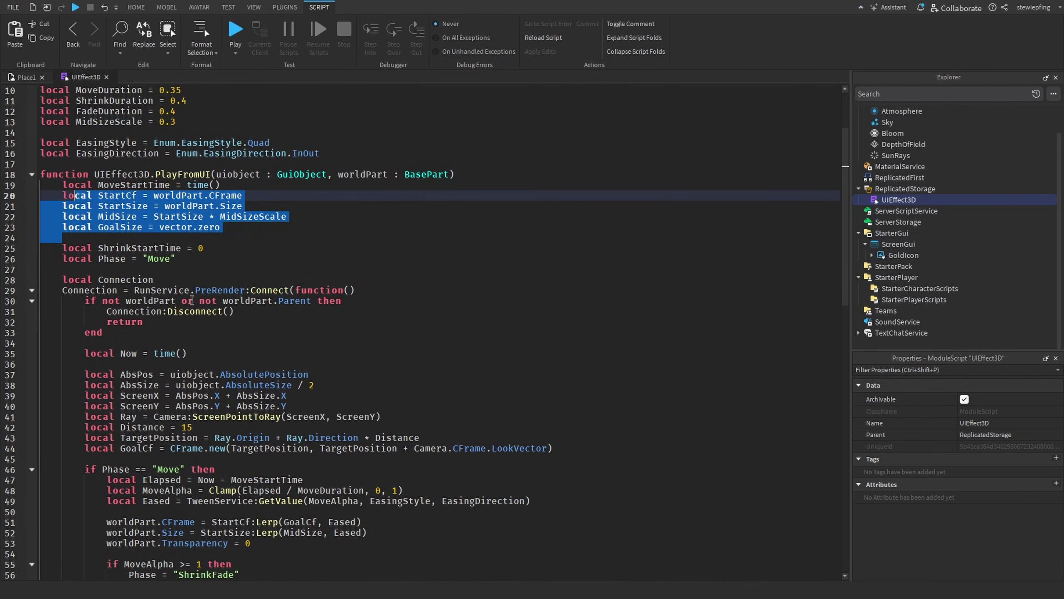
double_click(86, 291)
scroll(256, 346, "down", 3)
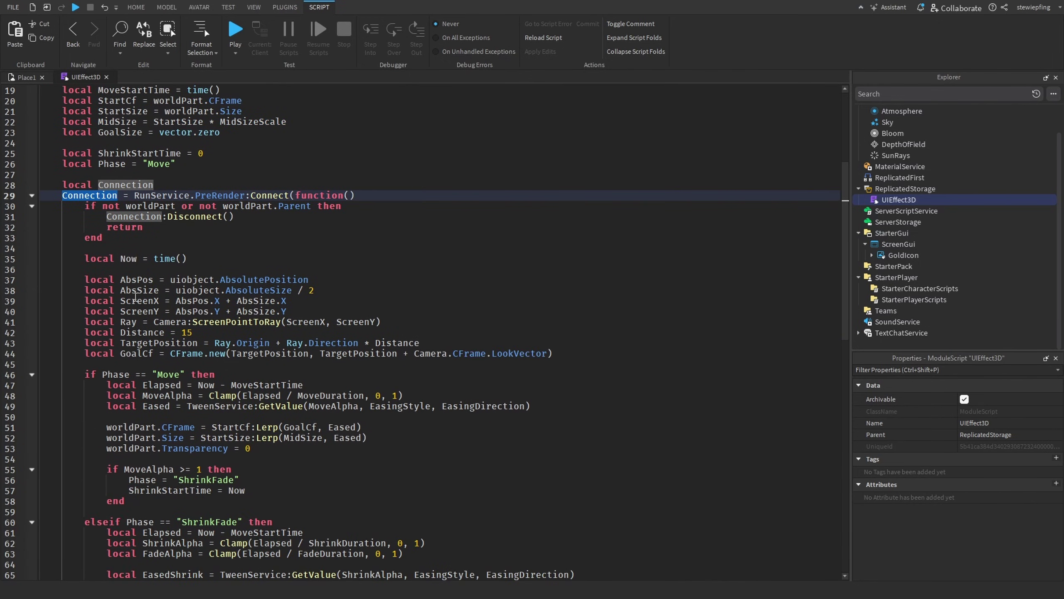
left_click_drag(85, 281, 586, 355)
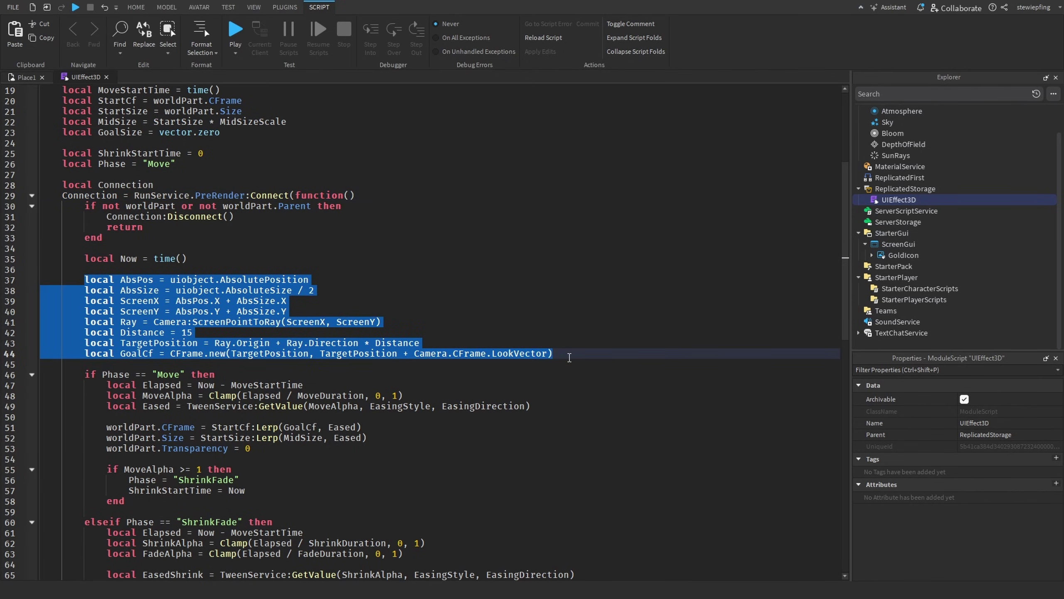
left_click(529, 366)
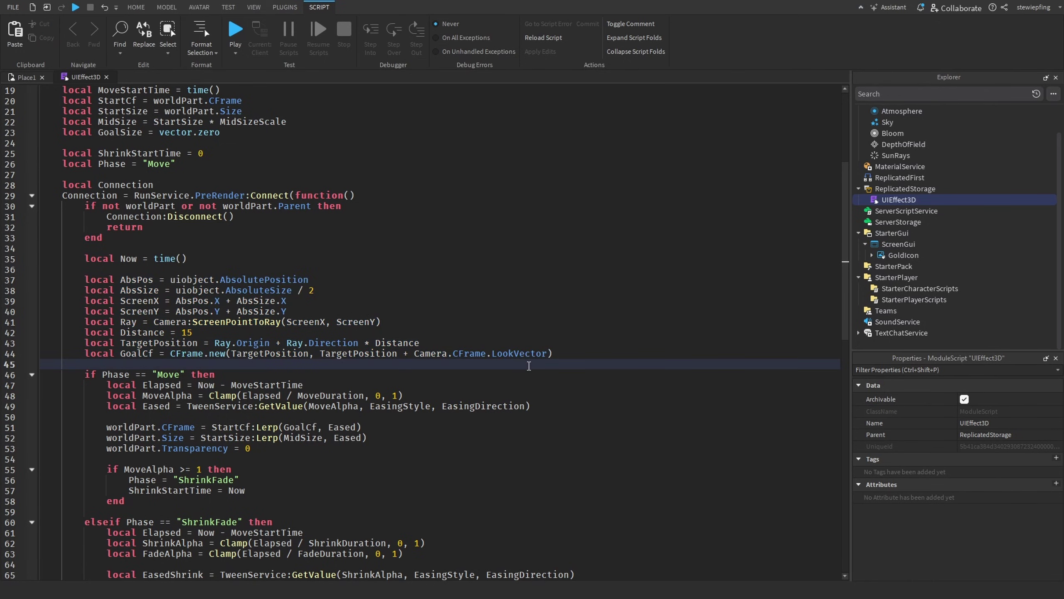
left_click_drag(121, 279, 160, 301)
double_click(143, 311)
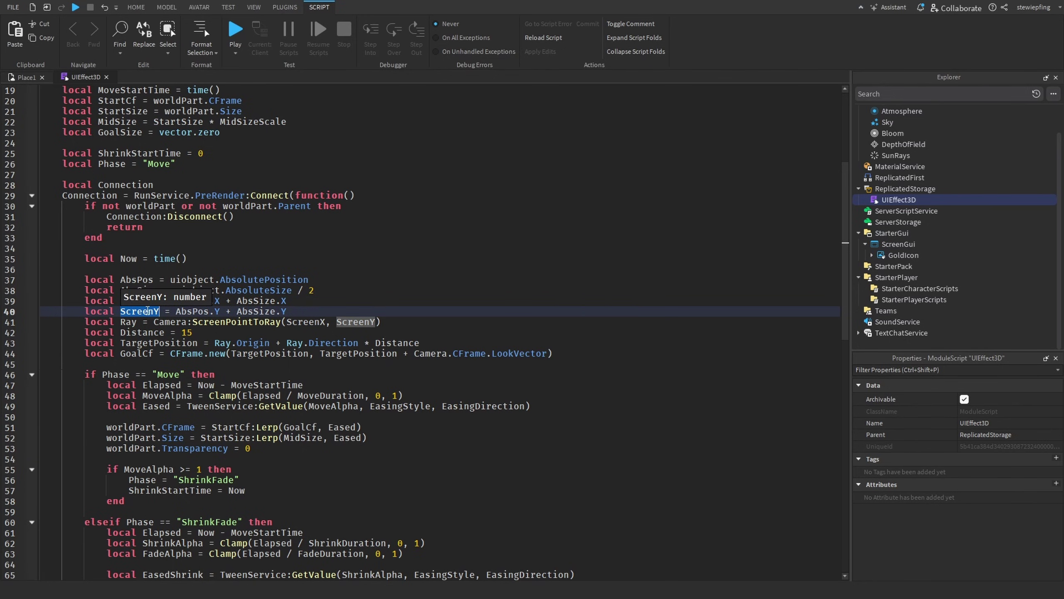
double_click(125, 321)
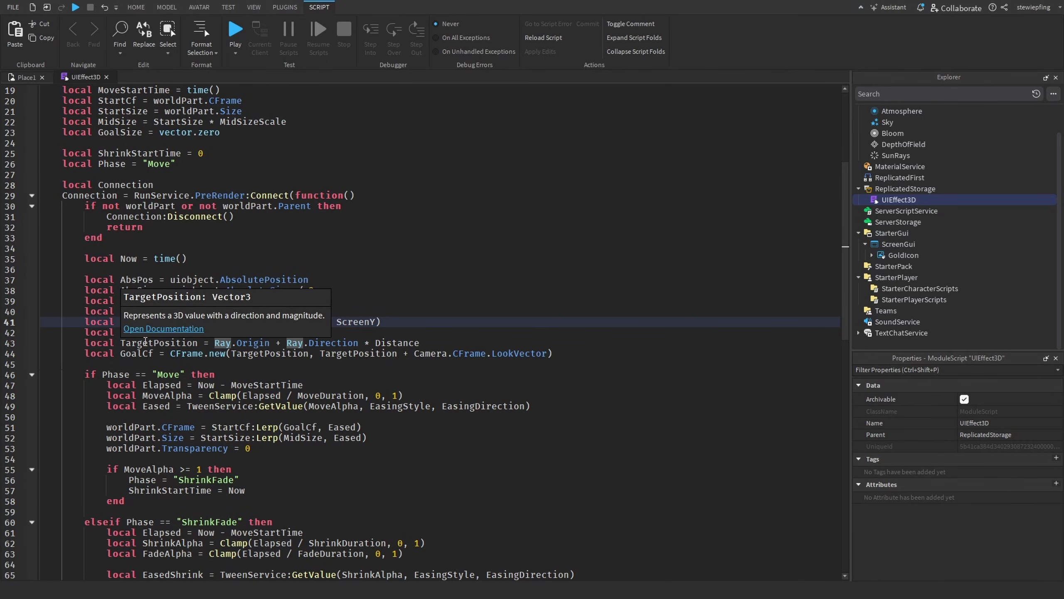
double_click(145, 341)
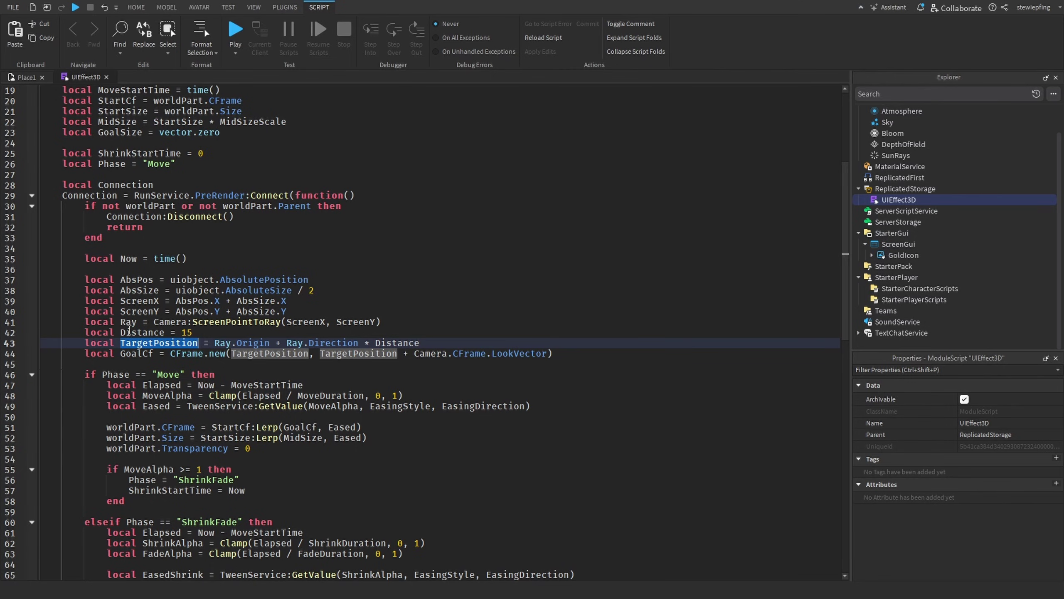
triple_click(129, 332)
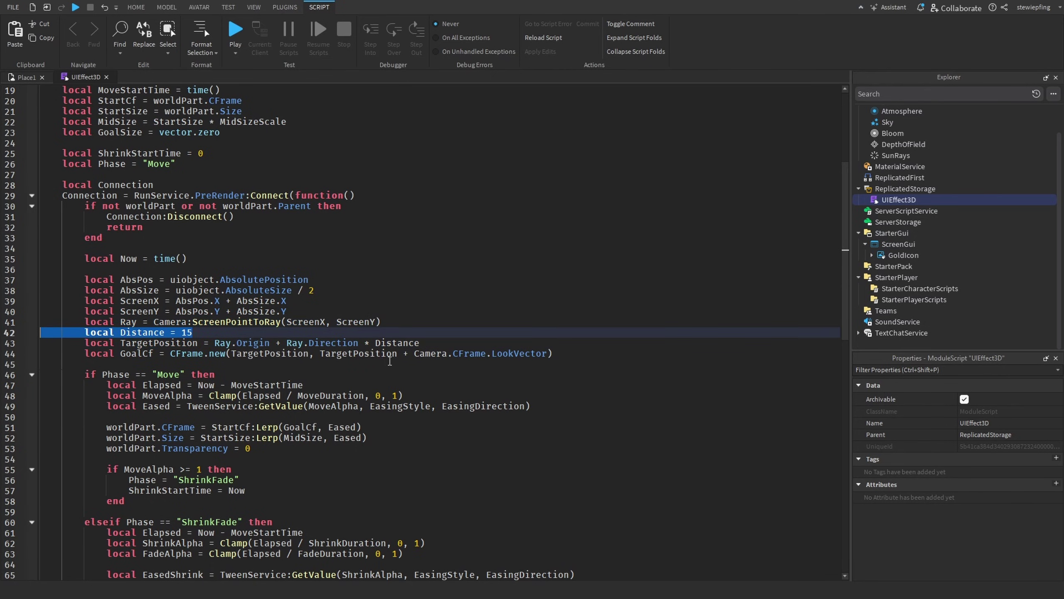
double_click(390, 342)
scroll(401, 372, "down", 4)
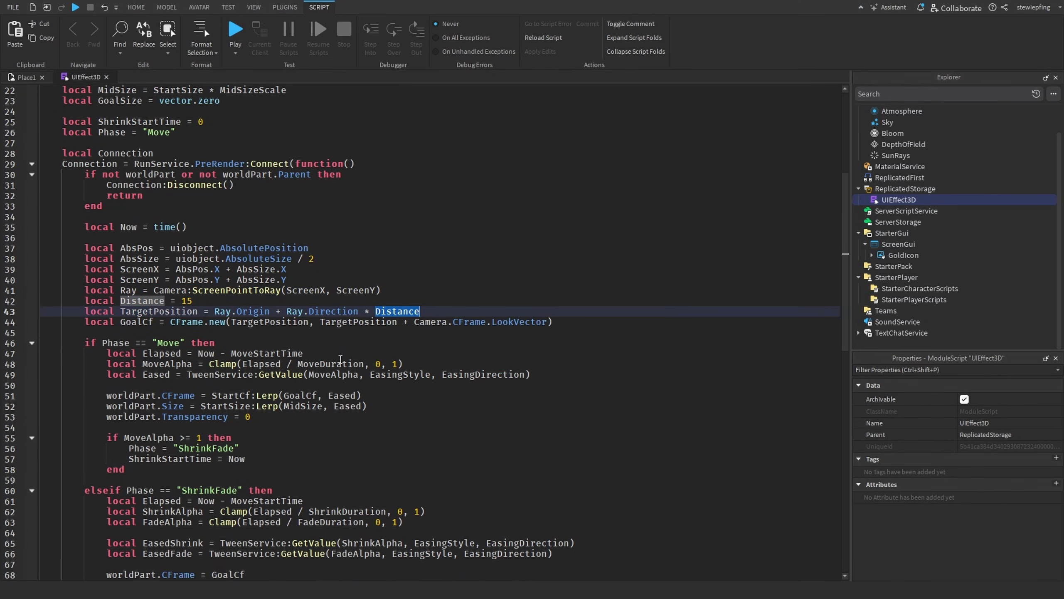
left_click(148, 239)
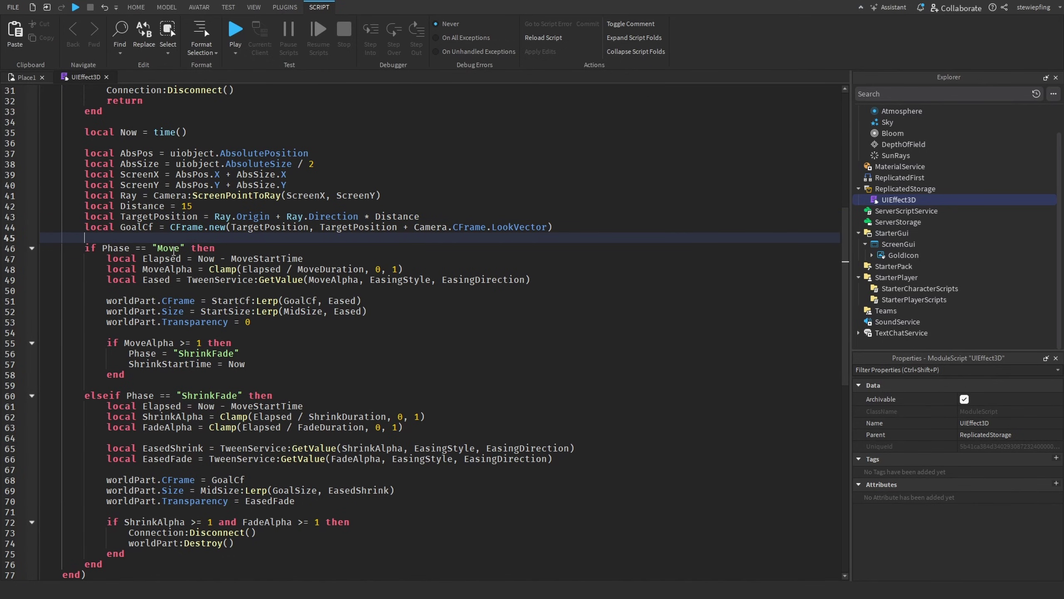
double_click(173, 251)
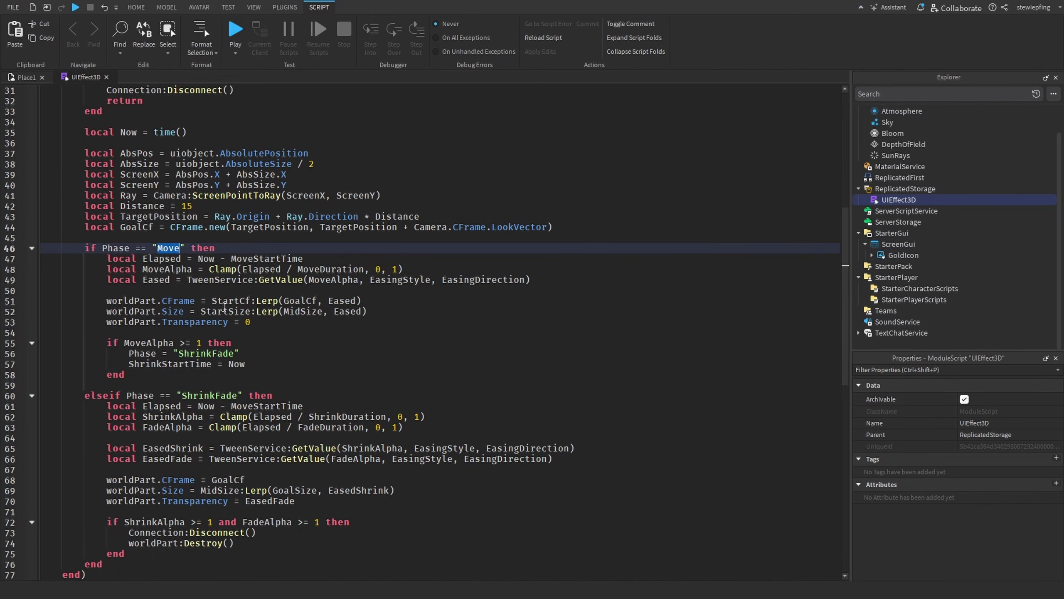
scroll(191, 368, "down", 1)
left_click_drag(244, 323, 124, 321)
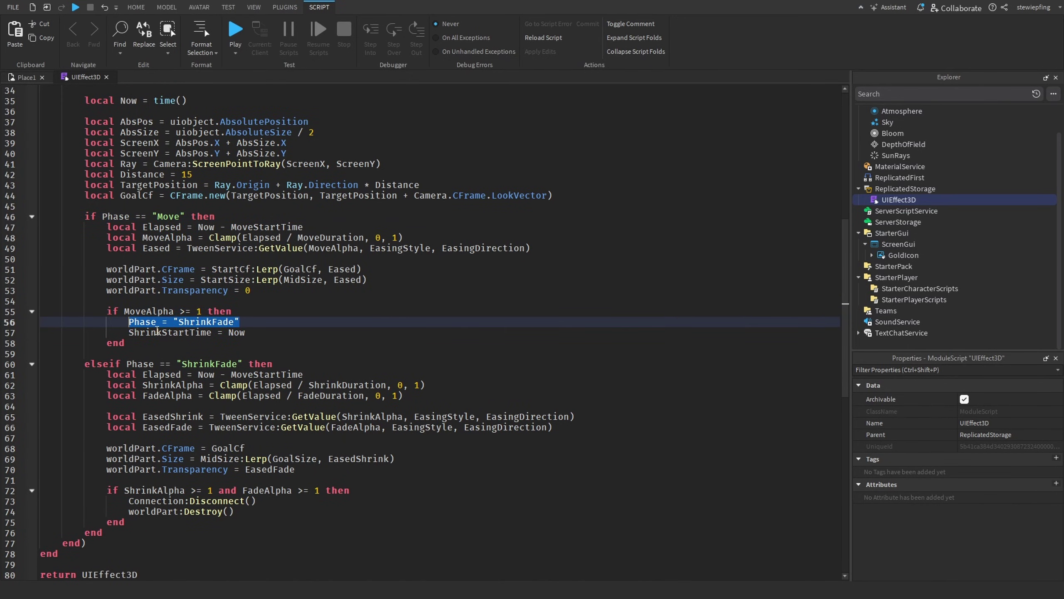
scroll(458, 357, "down", 2)
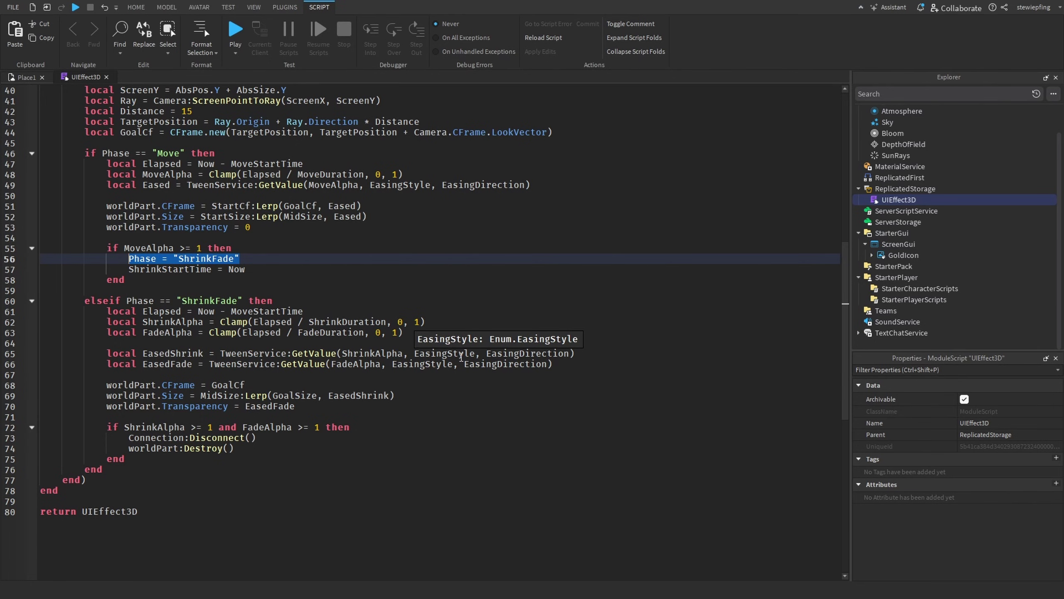
scroll(226, 317, "up", 13)
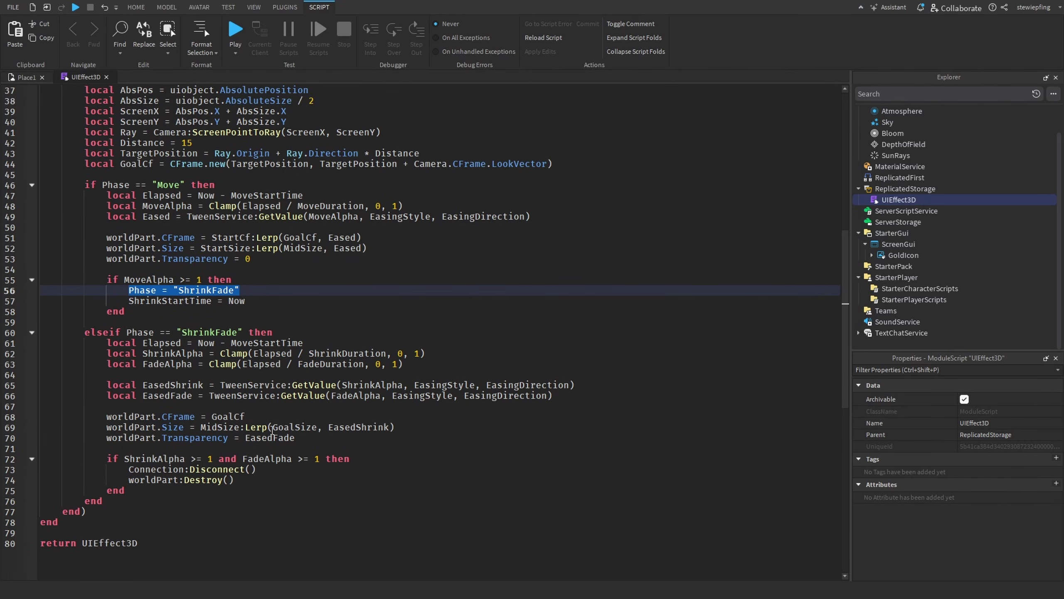
left_click_drag(220, 325, 160, 326)
scroll(377, 343, "down", 10)
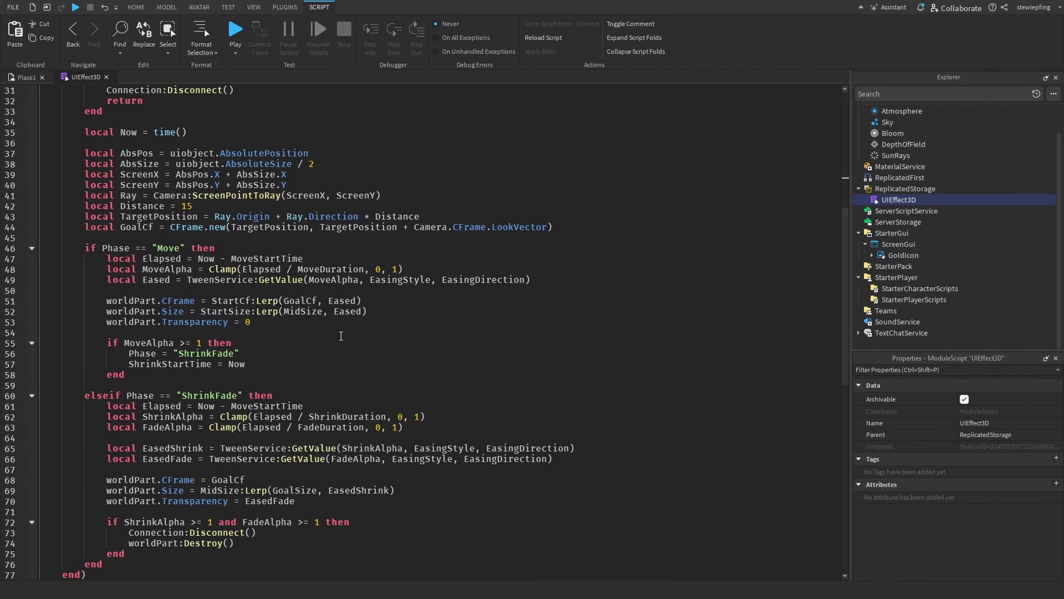
scroll(315, 330, "down", 2)
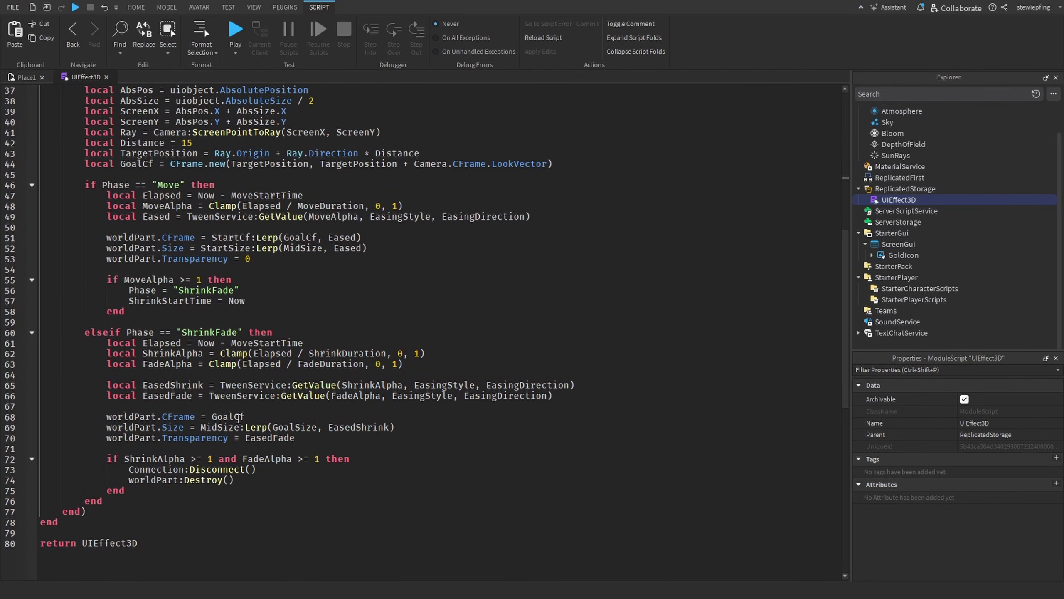
mouse_move(4, 438)
left_mouse_down()
mouse_move(8, 428)
mouse_move(2, 438)
left_mouse_up()
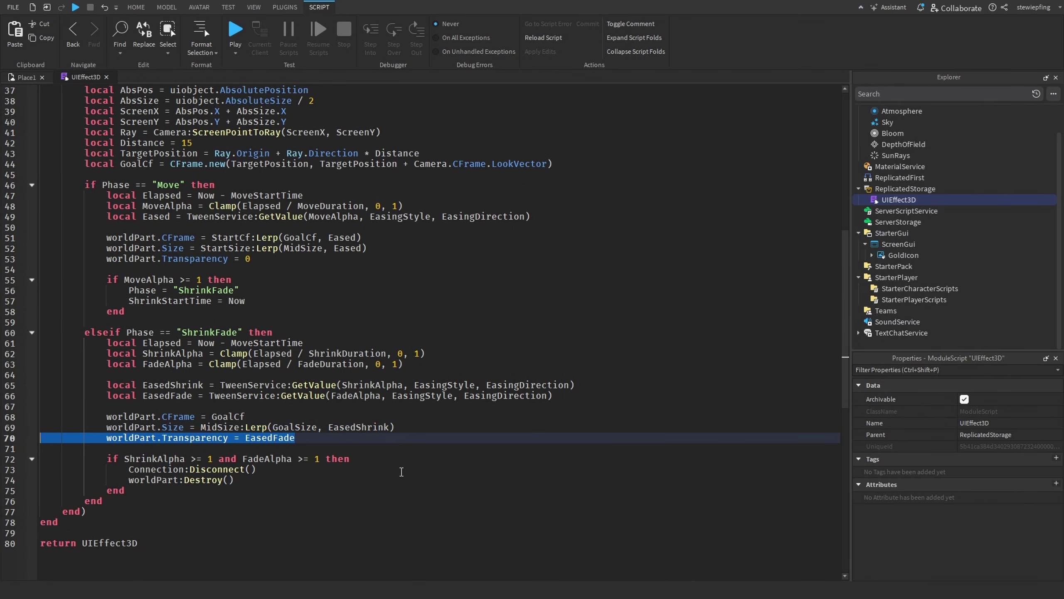
double_click(270, 438)
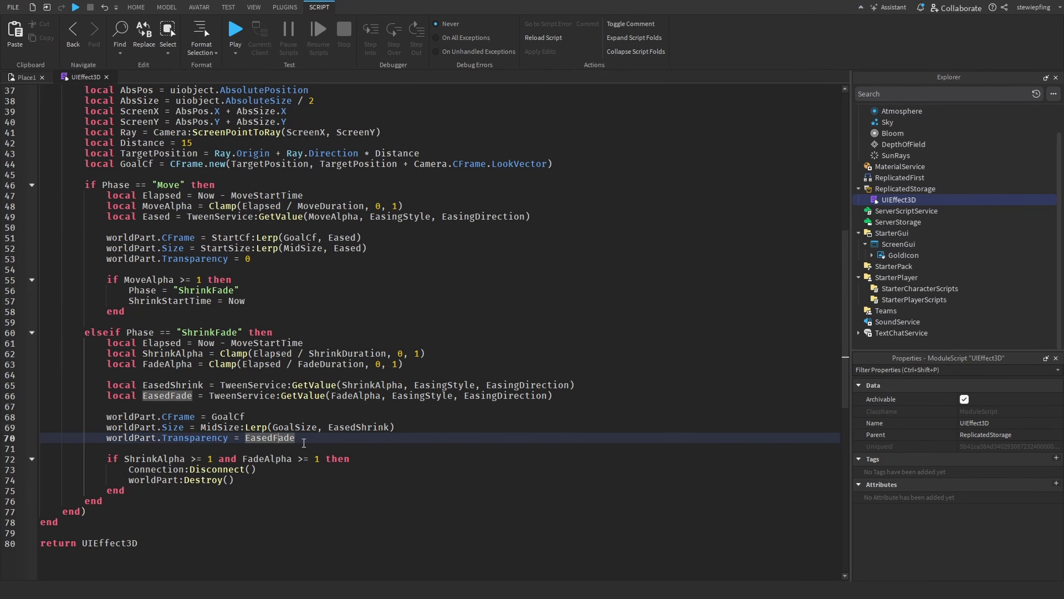
left_click_drag(13, 438, 26, 420)
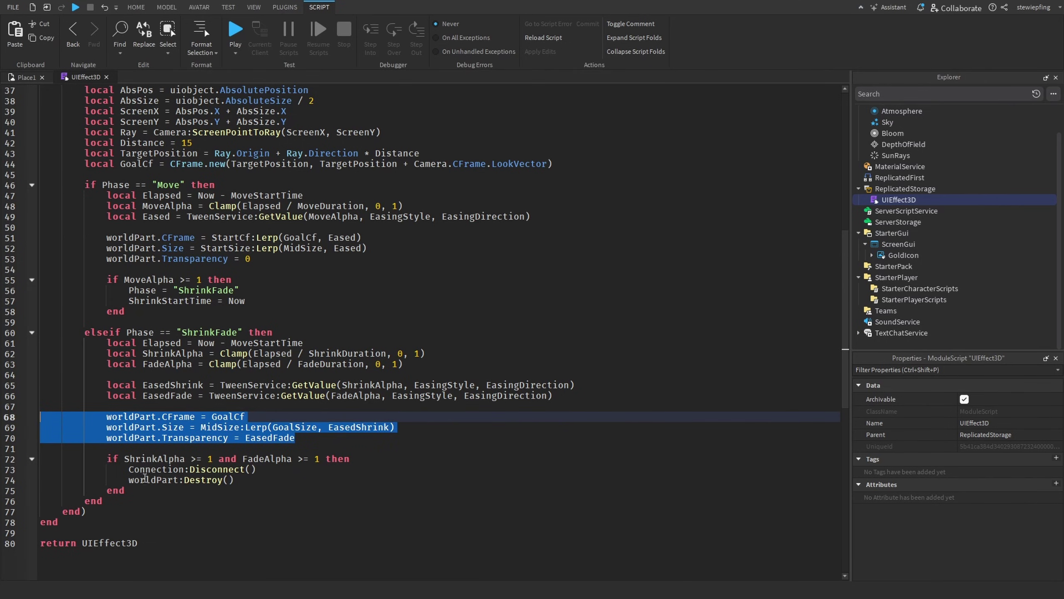
double_click(226, 469)
double_click(209, 480)
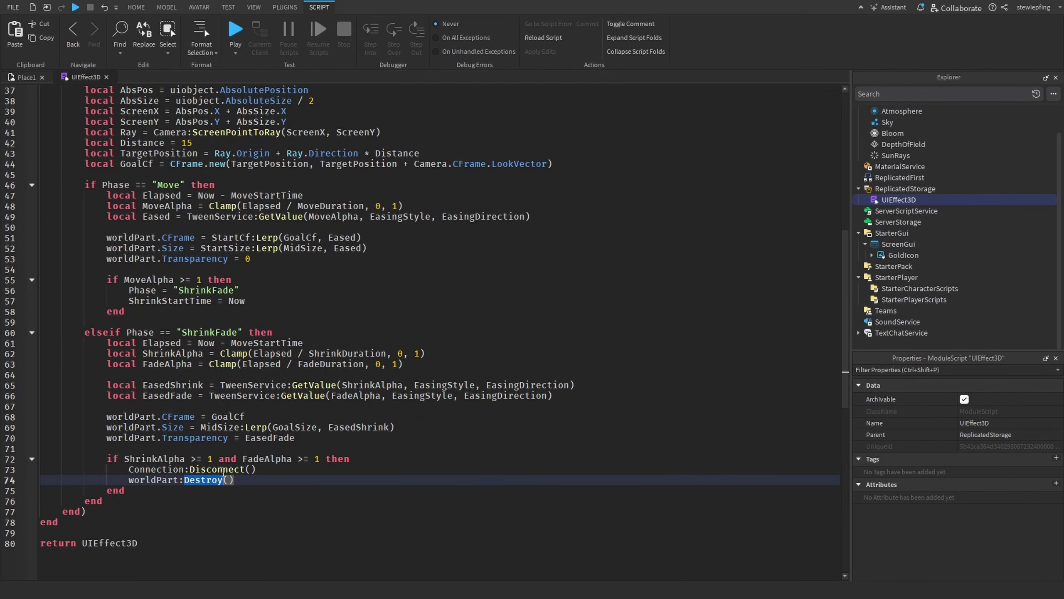
scroll(295, 486, "up", 3)
scroll(295, 487, "up", 9)
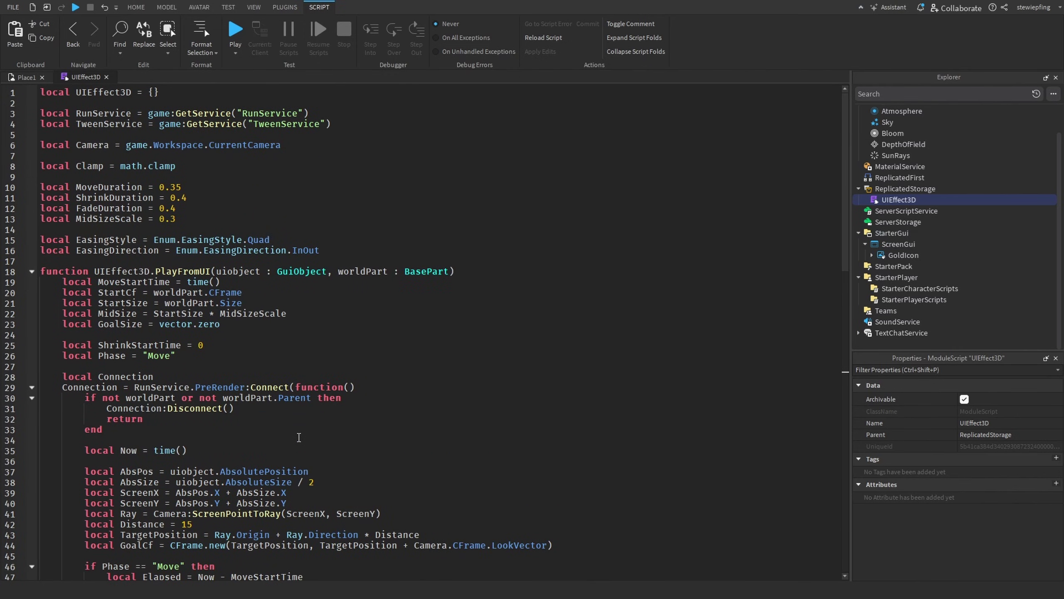
scroll(299, 437, "down", 15)
left_click(288, 431)
scroll(316, 412, "up", 5)
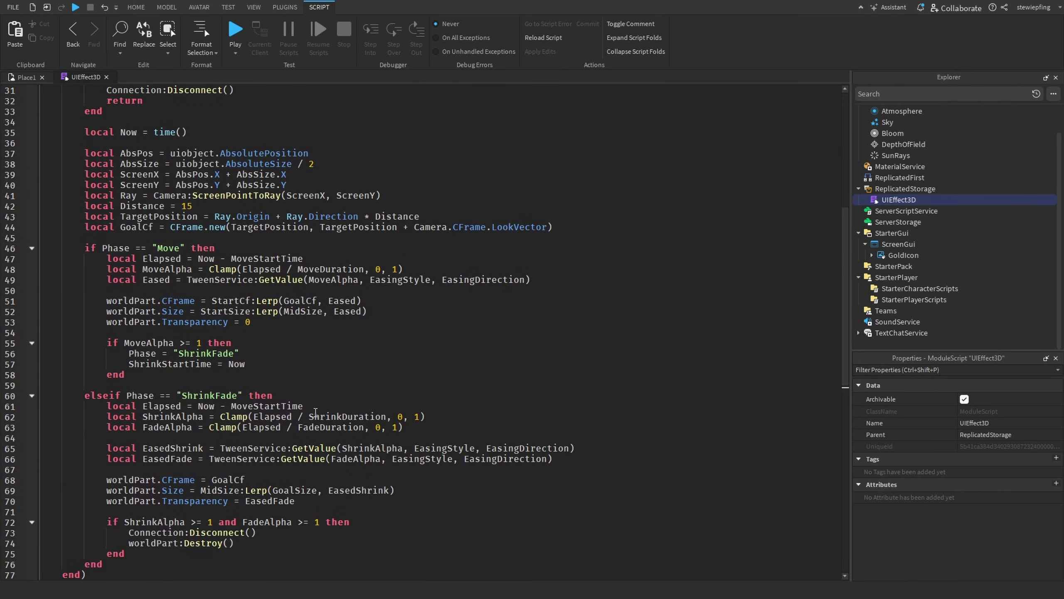
scroll(316, 412, "up", 10)
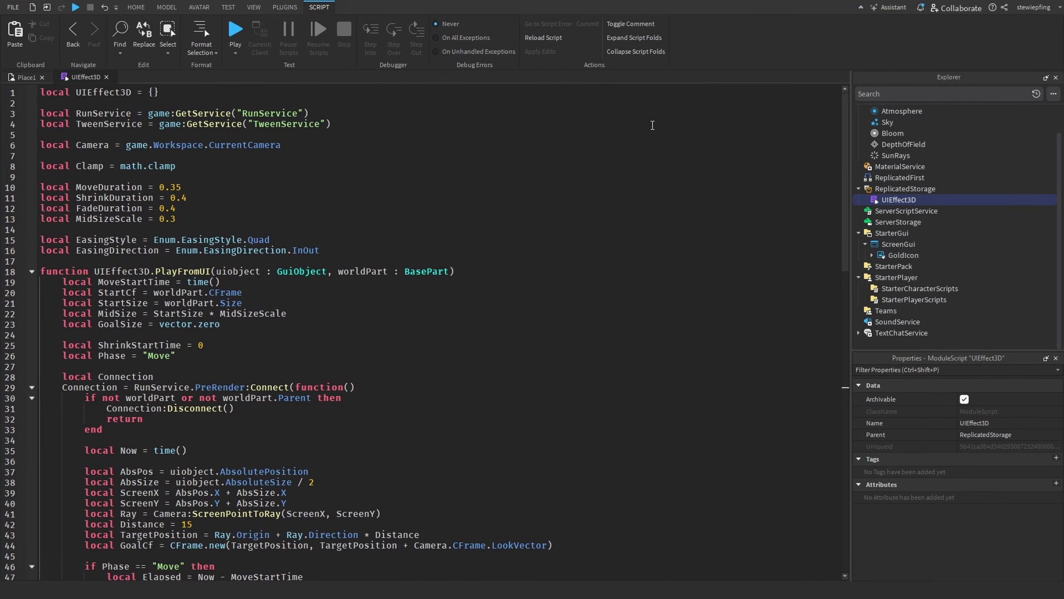
Step: Back in the 3D scene, confirm a gold bar has the GoldTag tag, then open the LocalScript
left_click(25, 78)
right_click_drag(414, 304, 417, 307)
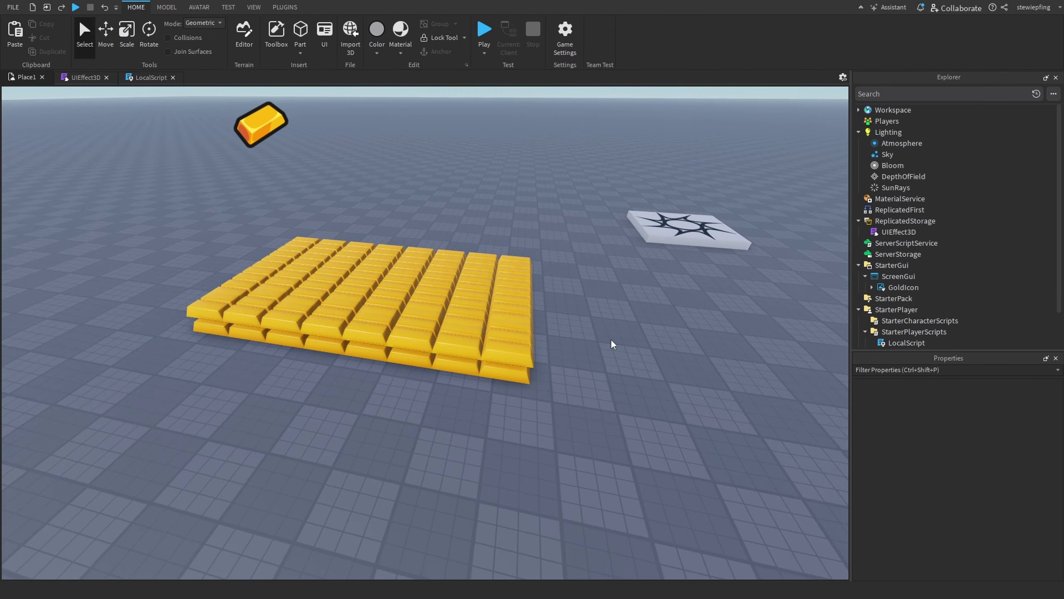
scroll(610, 339, "up", 6)
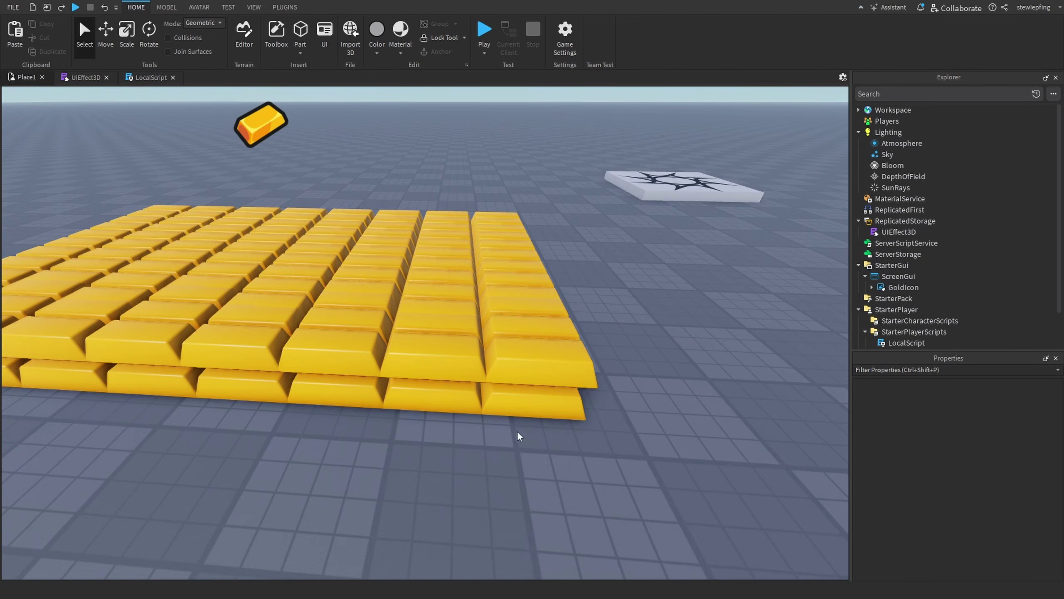
scroll(518, 431, "up", 4)
left_click(401, 350)
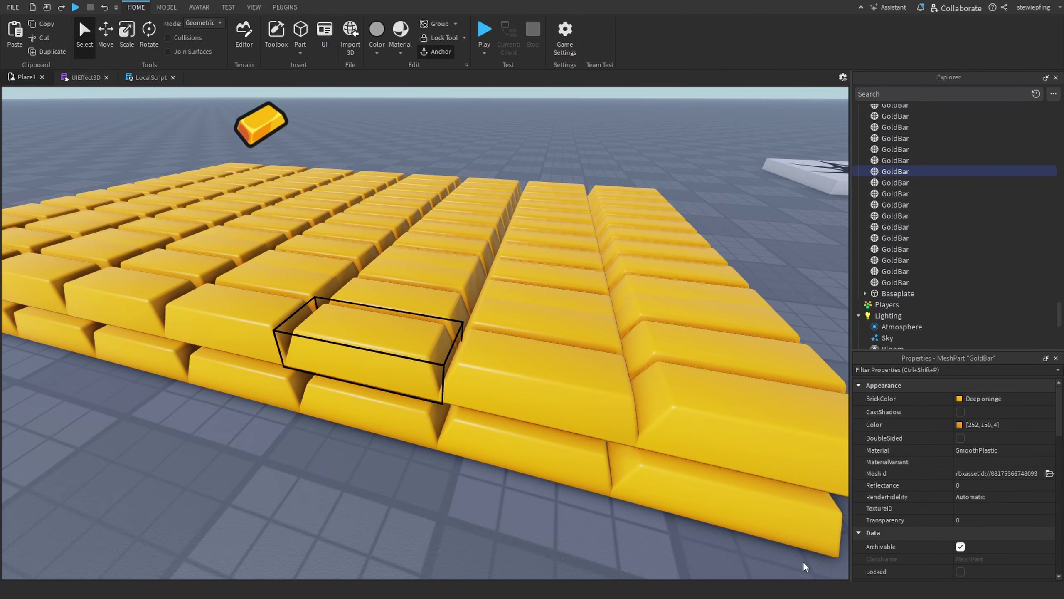
scroll(916, 517, "down", 8)
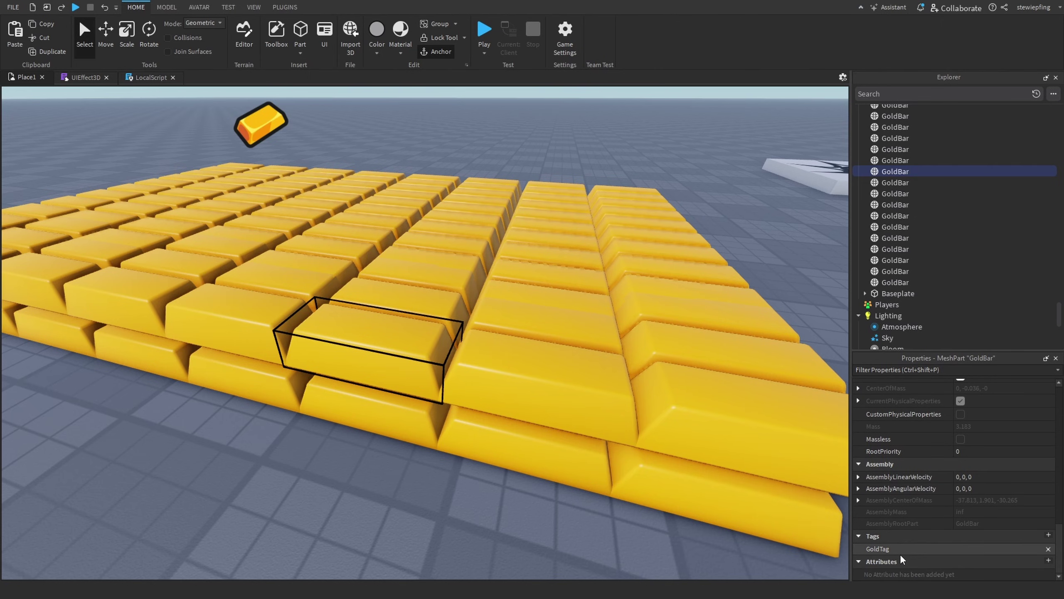
scroll(941, 243, "down", 10)
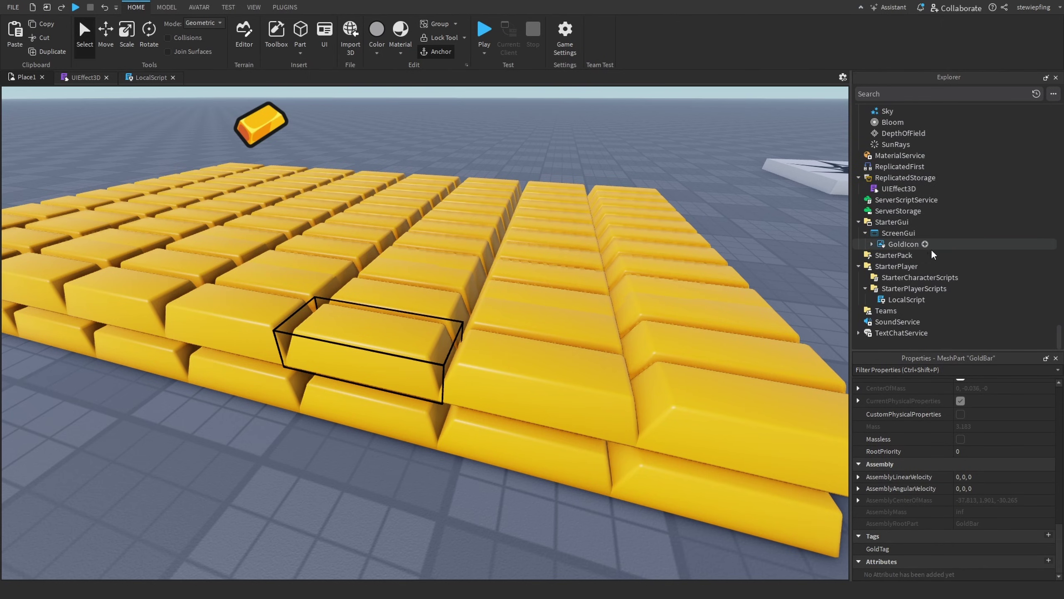
double_click(898, 298)
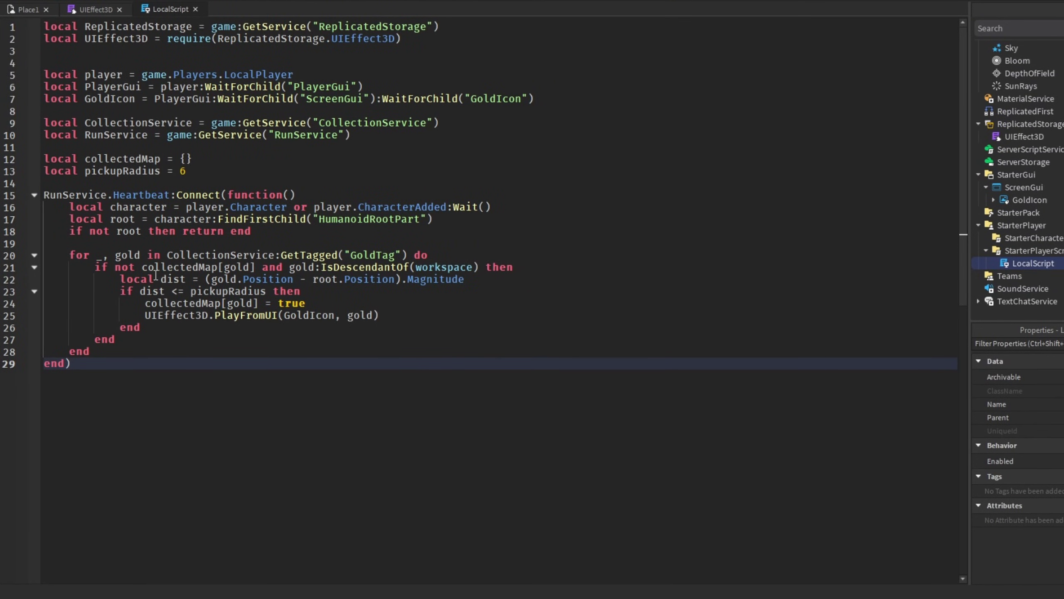
left_click_drag(119, 391, 44, 195)
left_click(161, 352)
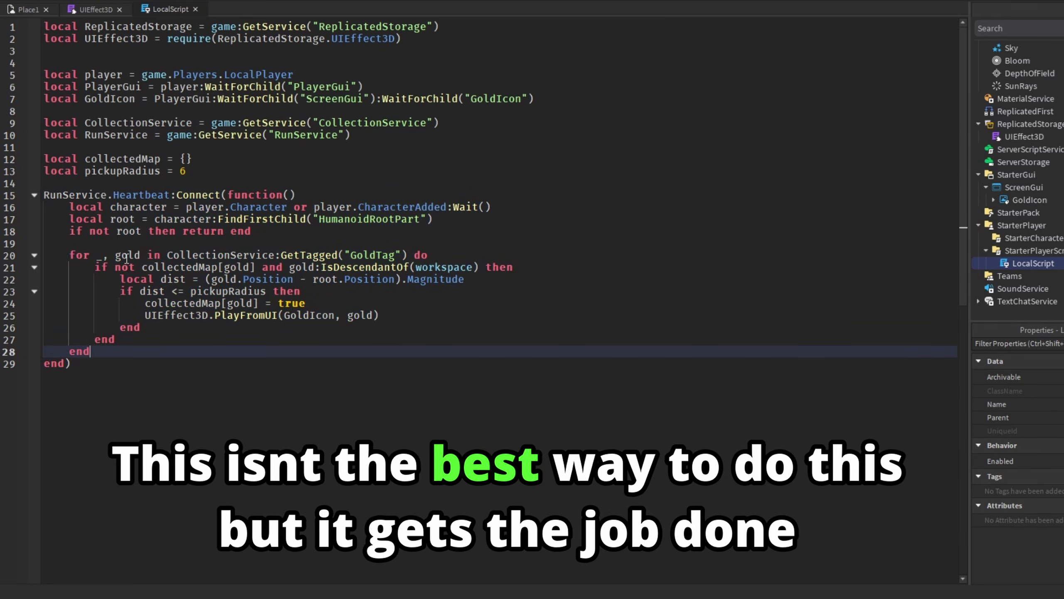
double_click(227, 253)
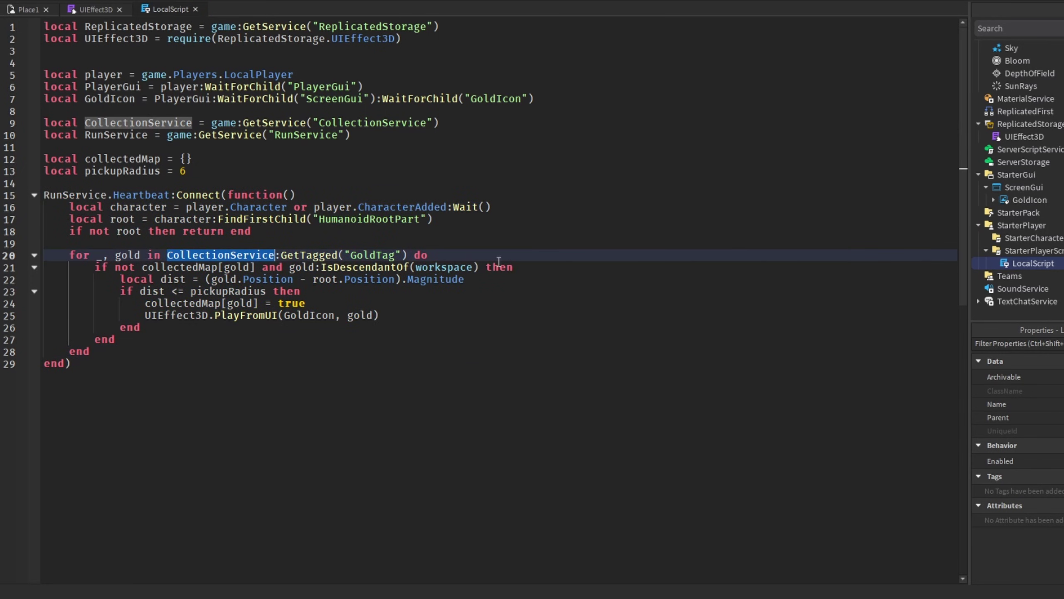
double_click(364, 256)
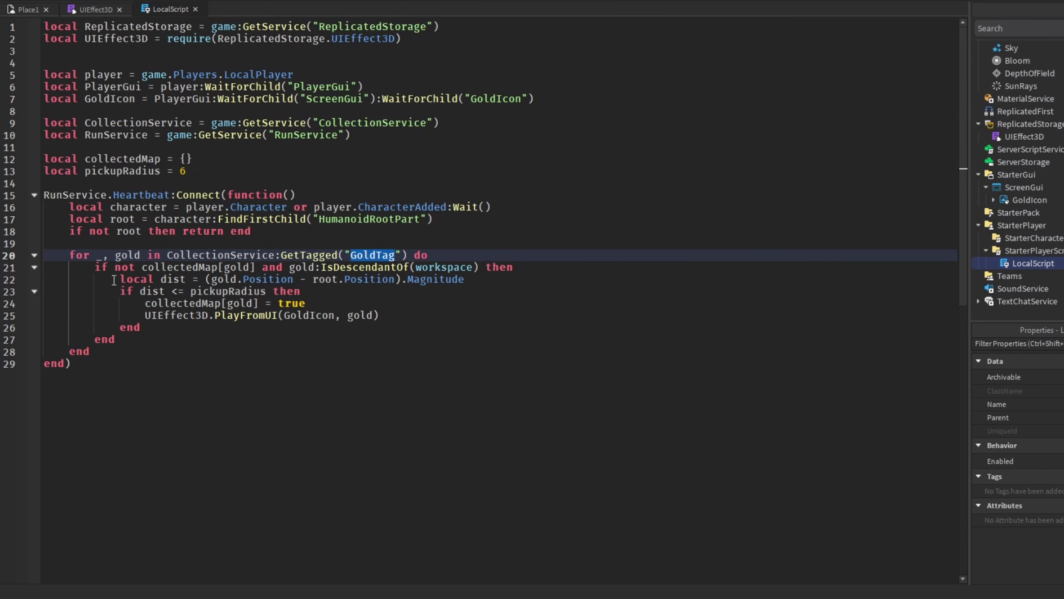
left_click_drag(99, 282, 228, 282)
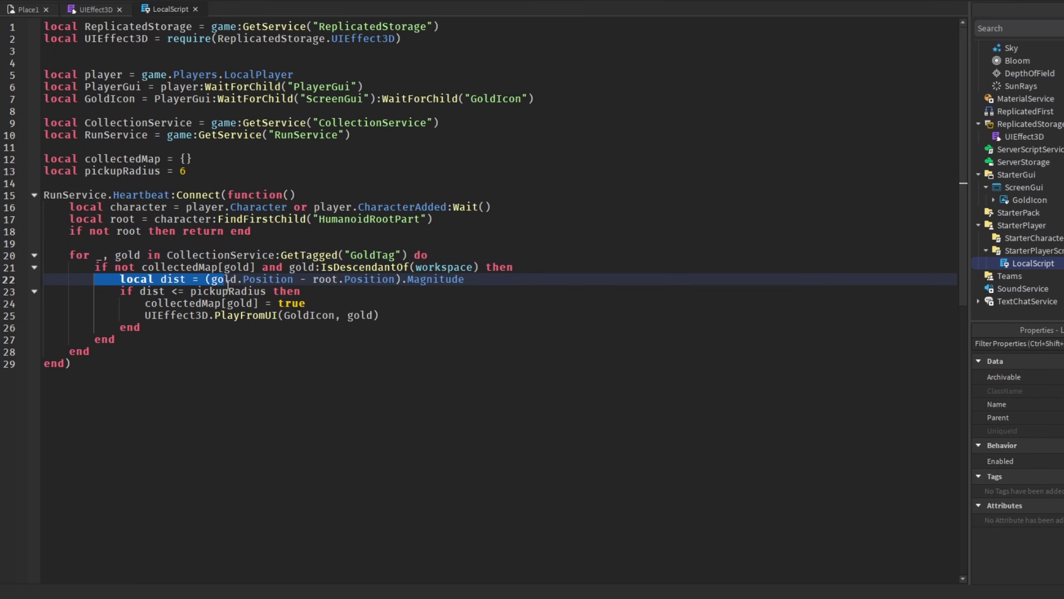
left_click(220, 290)
left_click_drag(195, 172, 180, 172)
left_click_drag(141, 302, 307, 303)
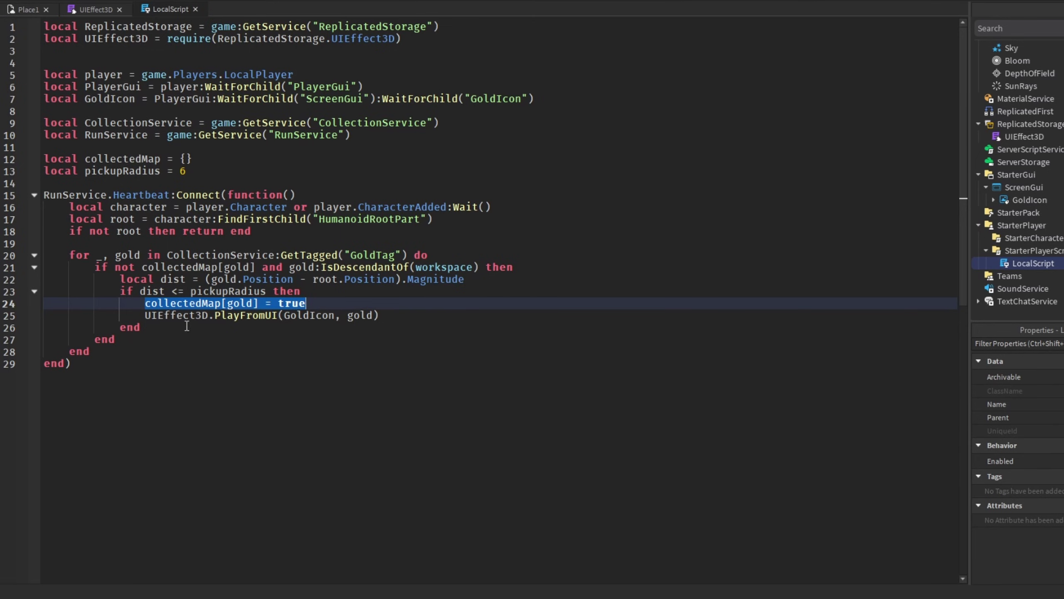
left_click(144, 304)
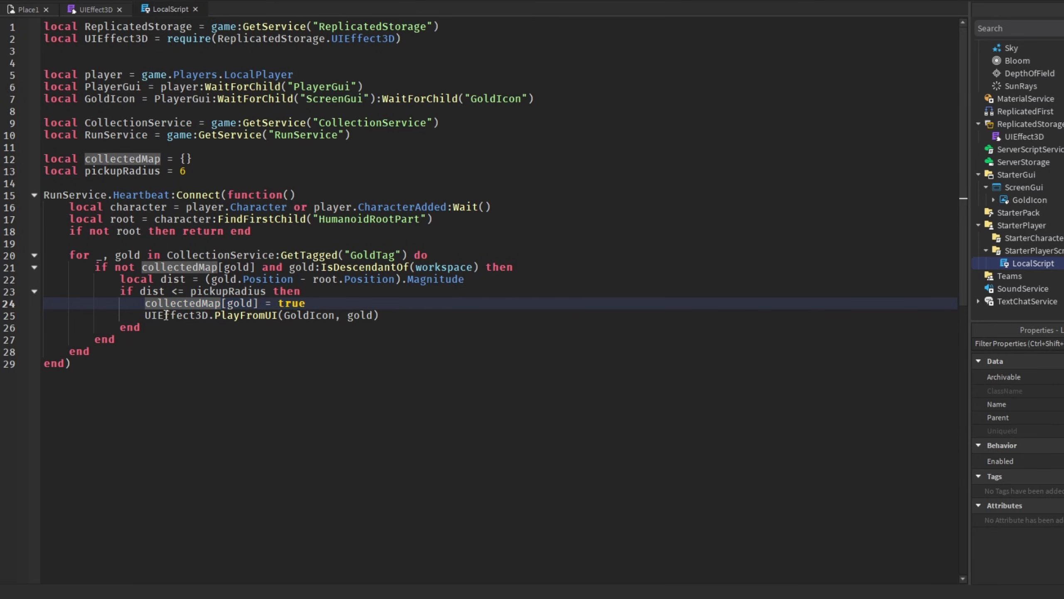
double_click(363, 313)
left_click(36, 4)
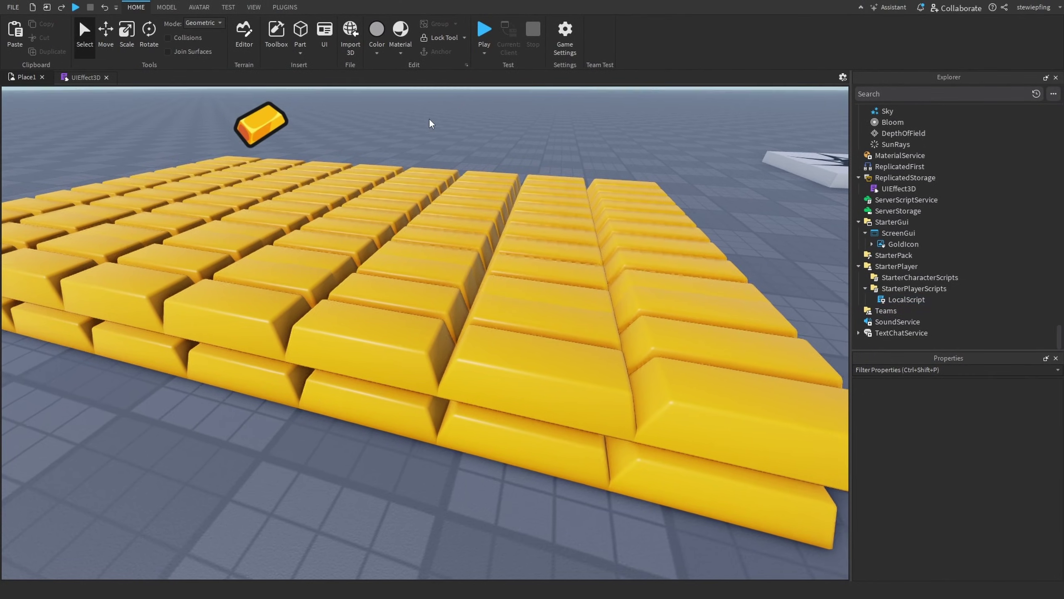
Step: Start a play test and briefly look through the in-game settings menu
scroll(430, 122, "down", 5)
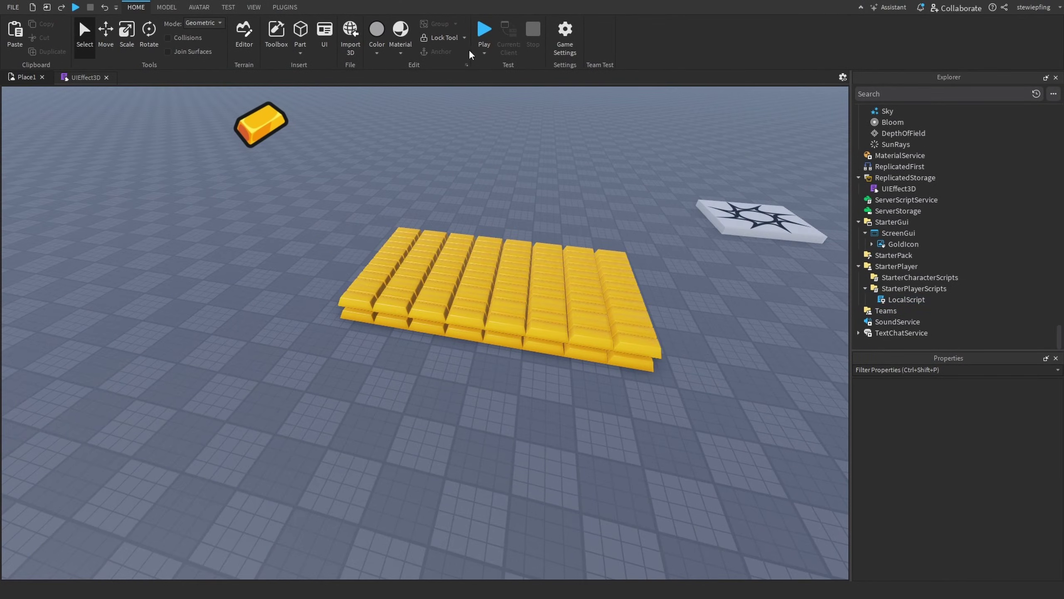
left_click(485, 30)
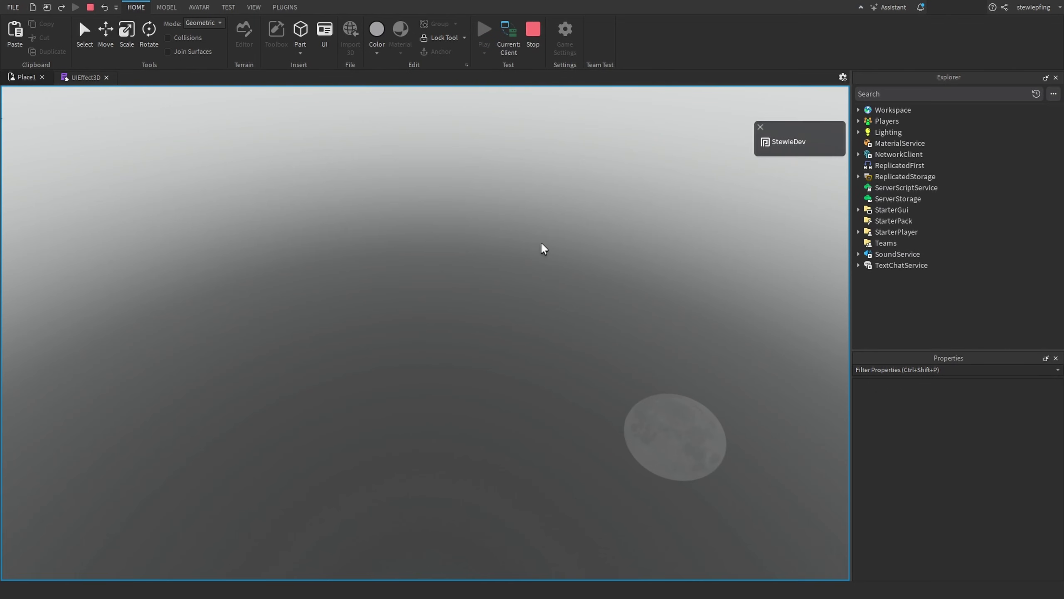
key("w")
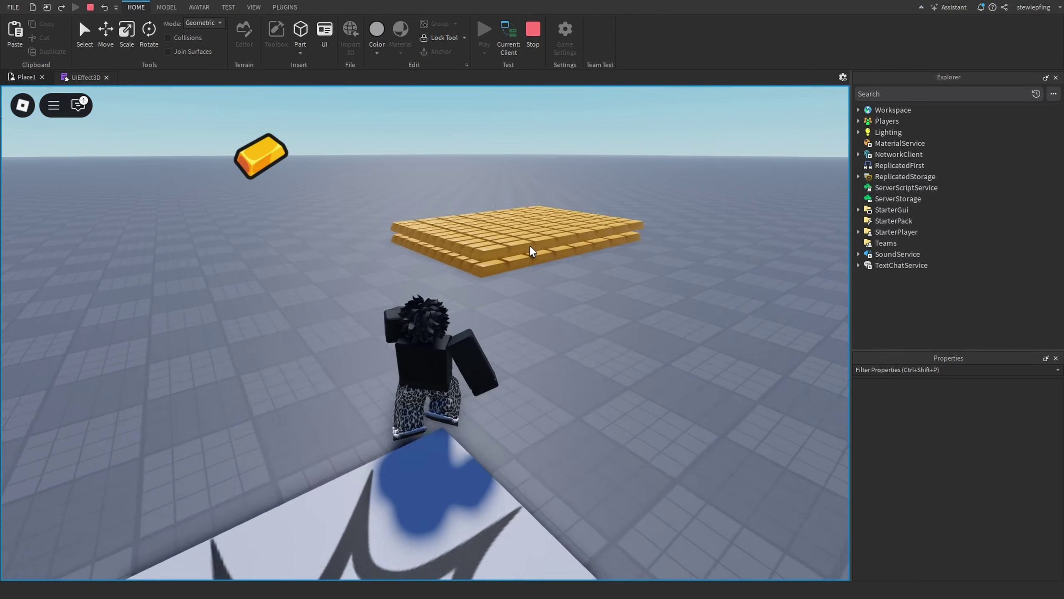
key("Escape")
left_click(347, 160)
scroll(432, 260, "down", 5)
scroll(444, 268, "up", 1)
key("Escape")
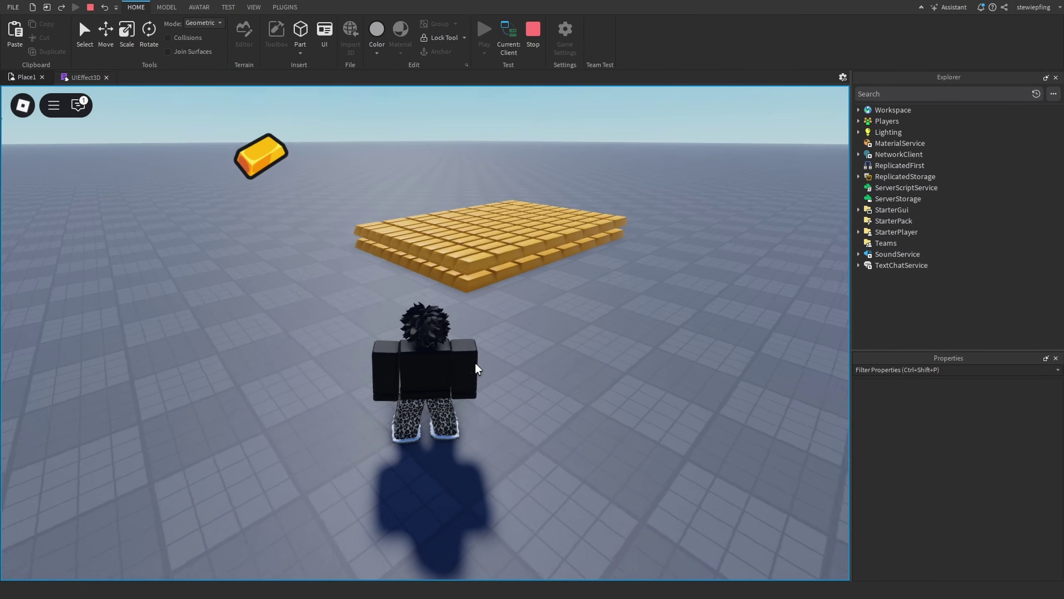
scroll(475, 362, "up", 3)
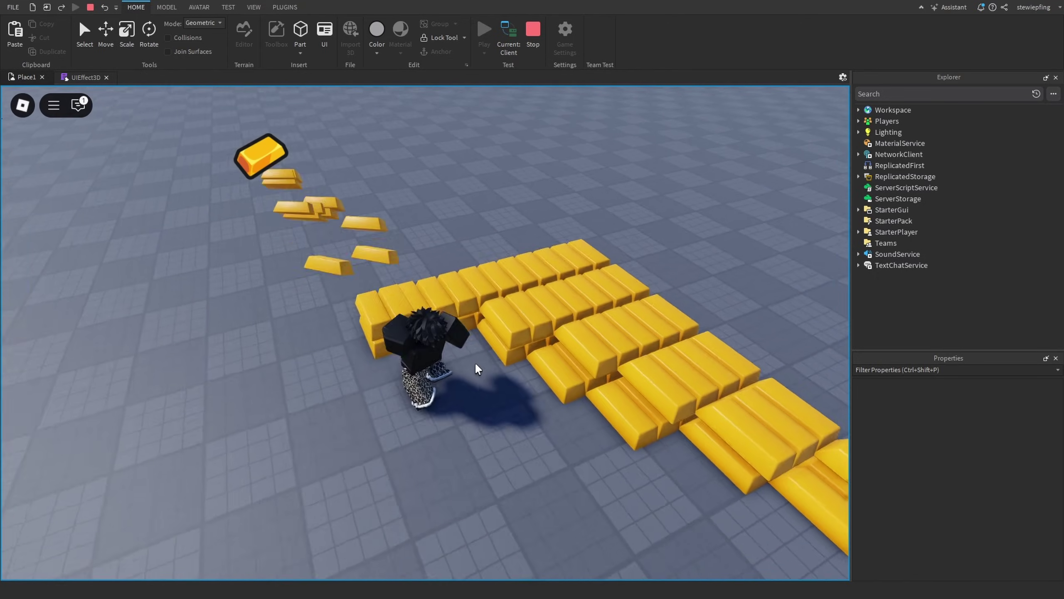
Step: Run the character through the gold pile so the bars fly into the icon, then stop testing
key("w")
right_click_drag(476, 364, 452, 362)
key("a")
key("w")
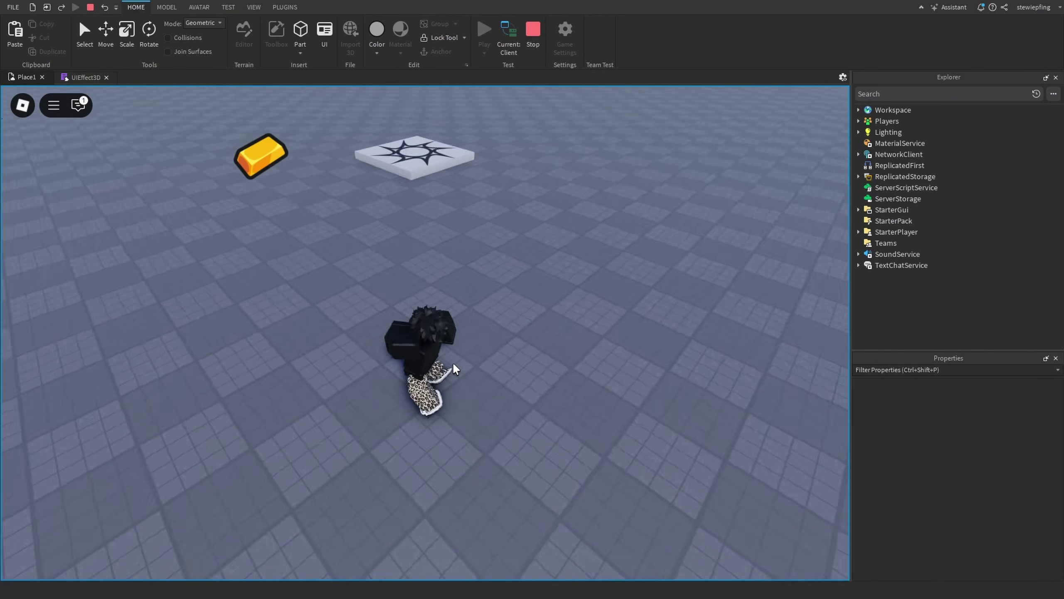
left_click(527, 34)
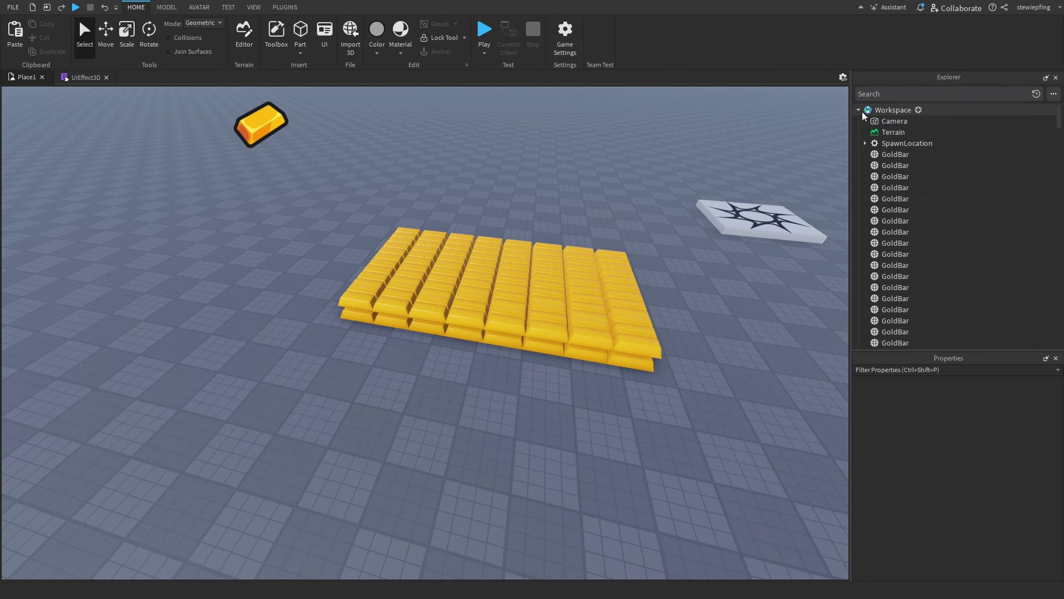
Step: Drag GoldIcon from the upper left to the right side of the screen
left_click(885, 289)
left_click_drag(261, 124, 805, 320)
left_click(548, 141)
key("a")
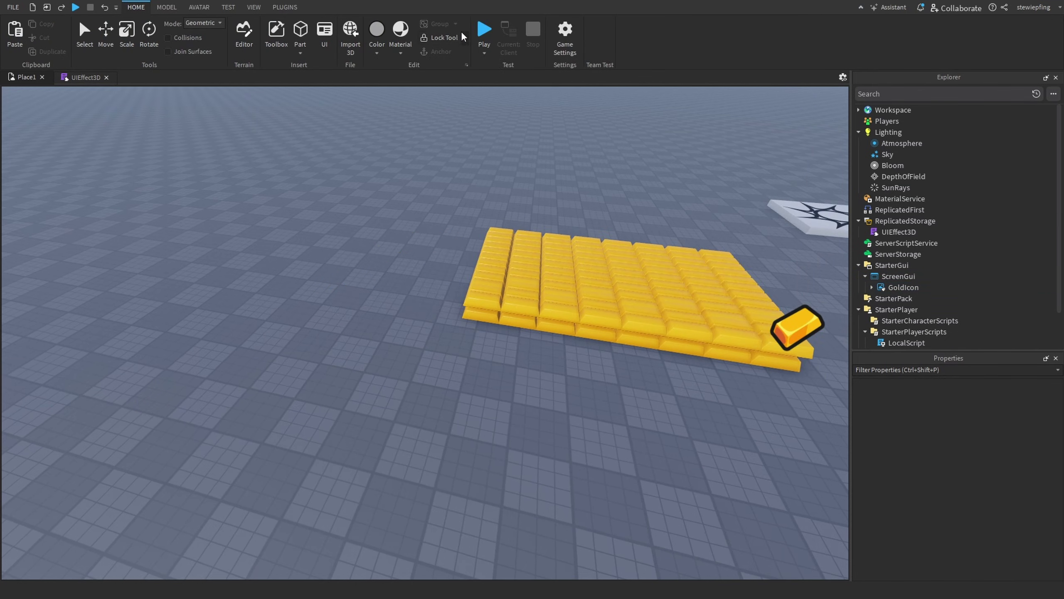
Step: Play-test again, running through the gold bars so they fly to the icon's new position
left_click(484, 37)
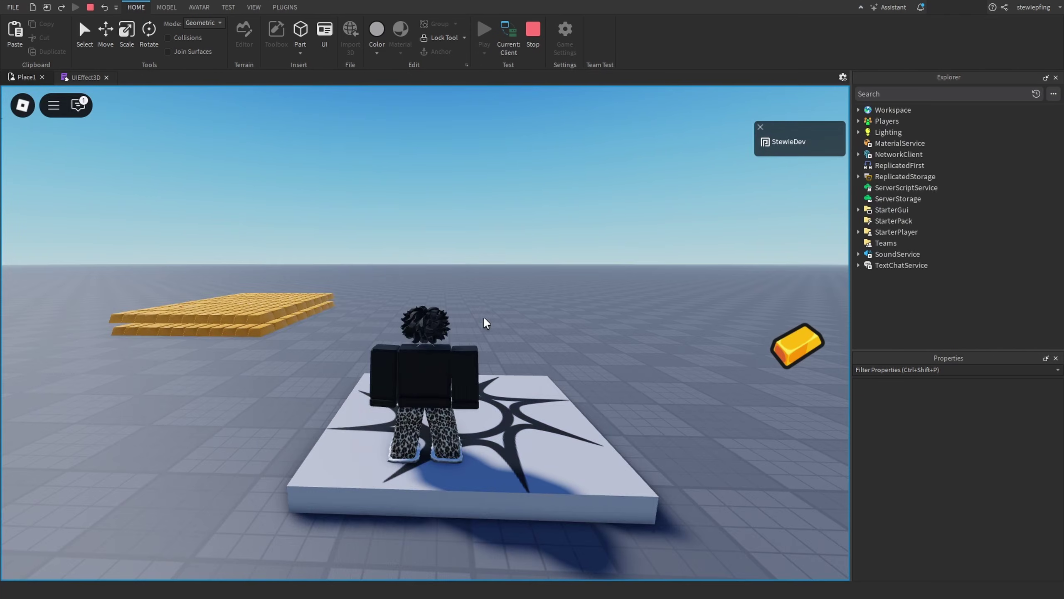
key("Tab")
key("w")
right_click_drag(483, 316, 468, 268)
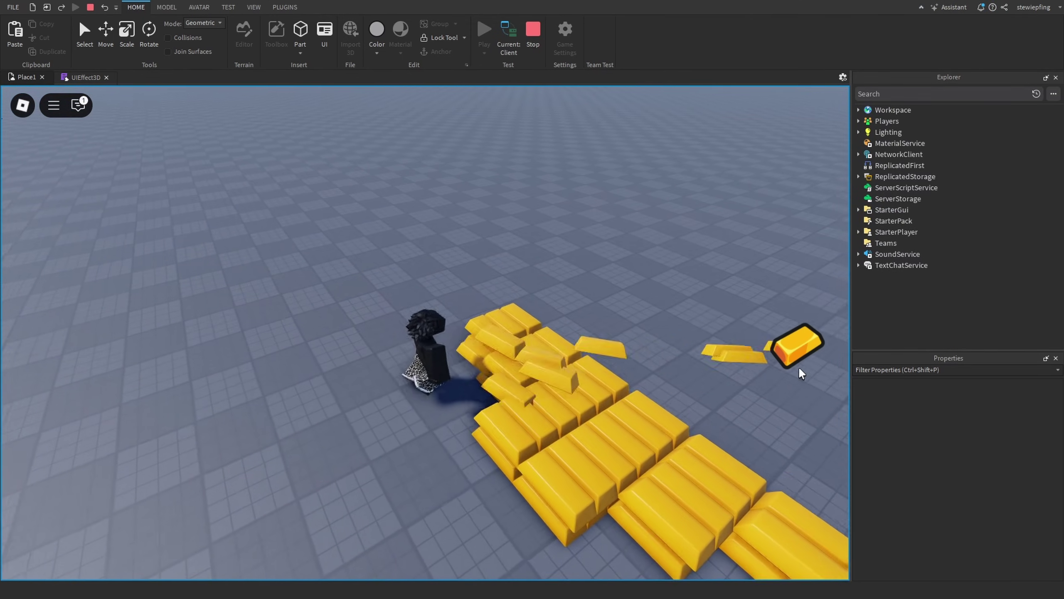
mouse_move(592, 329)
right_mouse_down()
mouse_move(578, 327)
mouse_move(590, 327)
right_mouse_up()
key("w")
key("a")
key("d")
right_click_drag(431, 321, 431, 321)
key("w")
key("s")
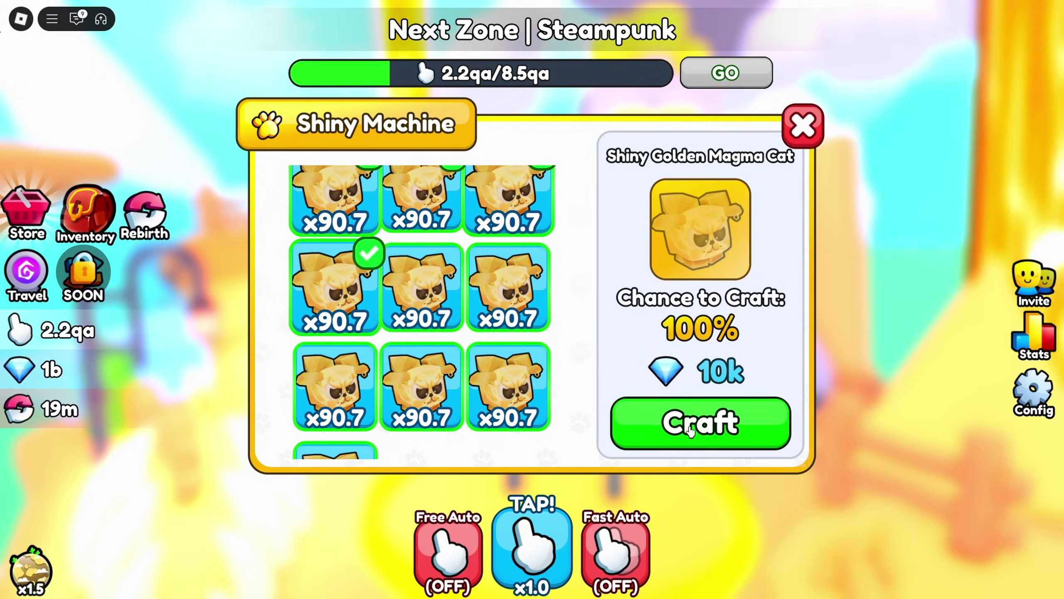
Step: Stop the test and switch to the place holding the ScreenGlow module and GlowImages ScreenGui
left_click(751, 403)
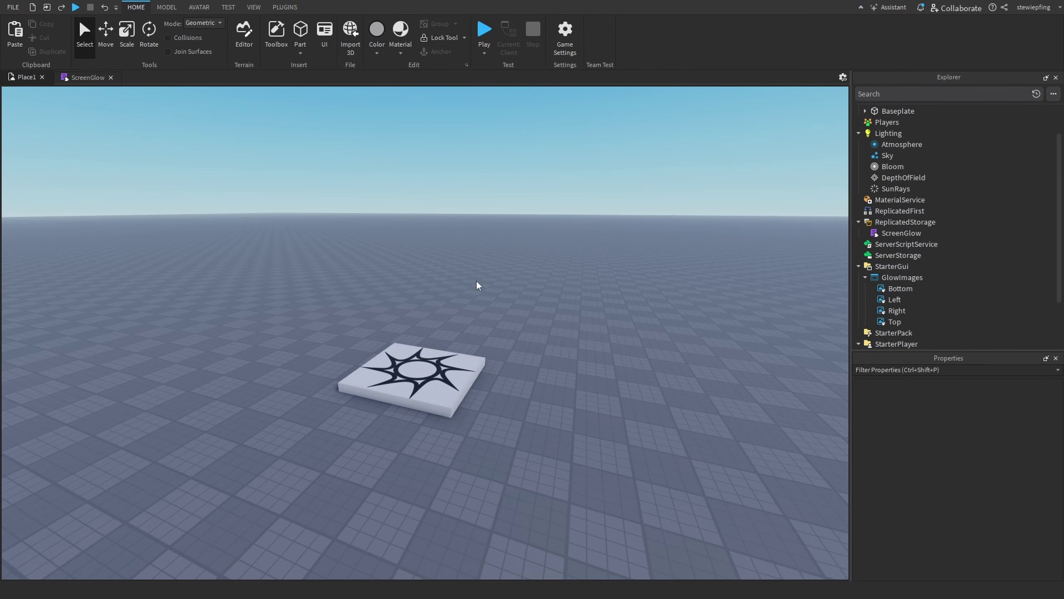
Step: Select all four GlowImages edge images, Top through Bottom
right_click_drag(449, 250, 446, 247)
key("a")
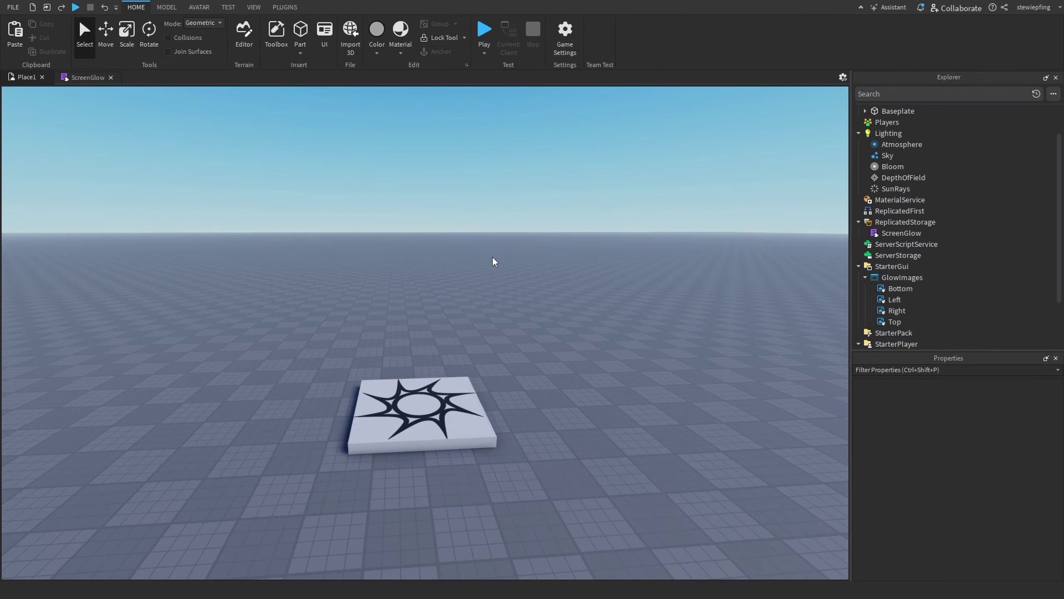
scroll(893, 270, "down", 2)
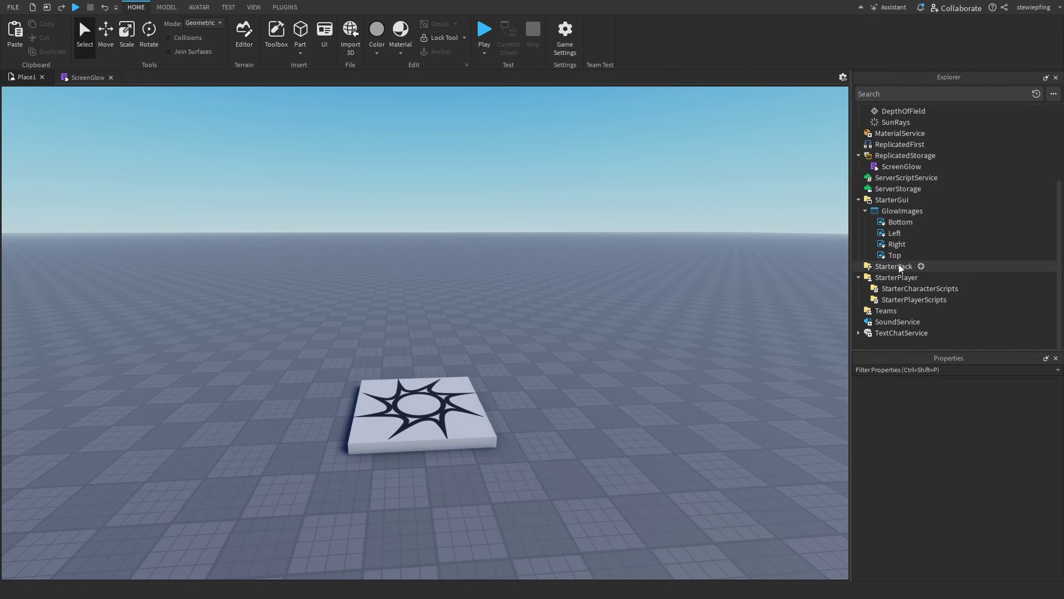
left_click(902, 207)
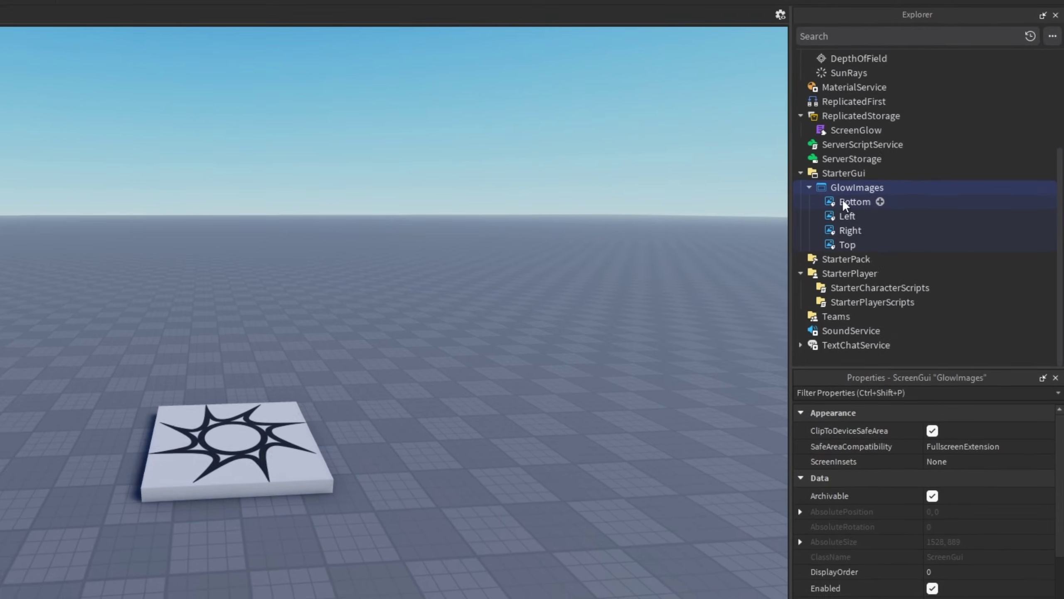
left_click(837, 199)
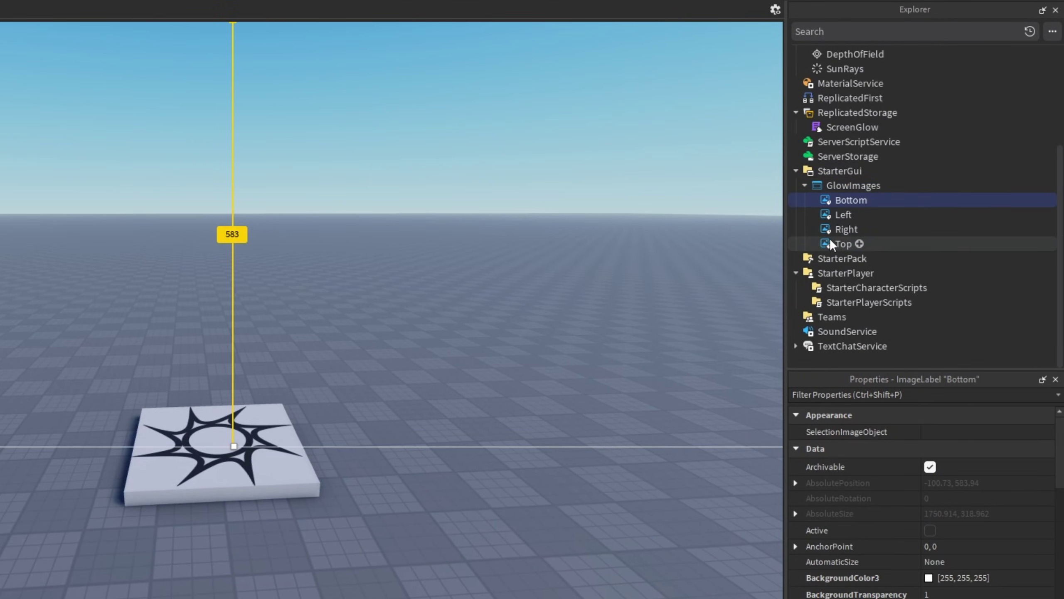
left_click(833, 189)
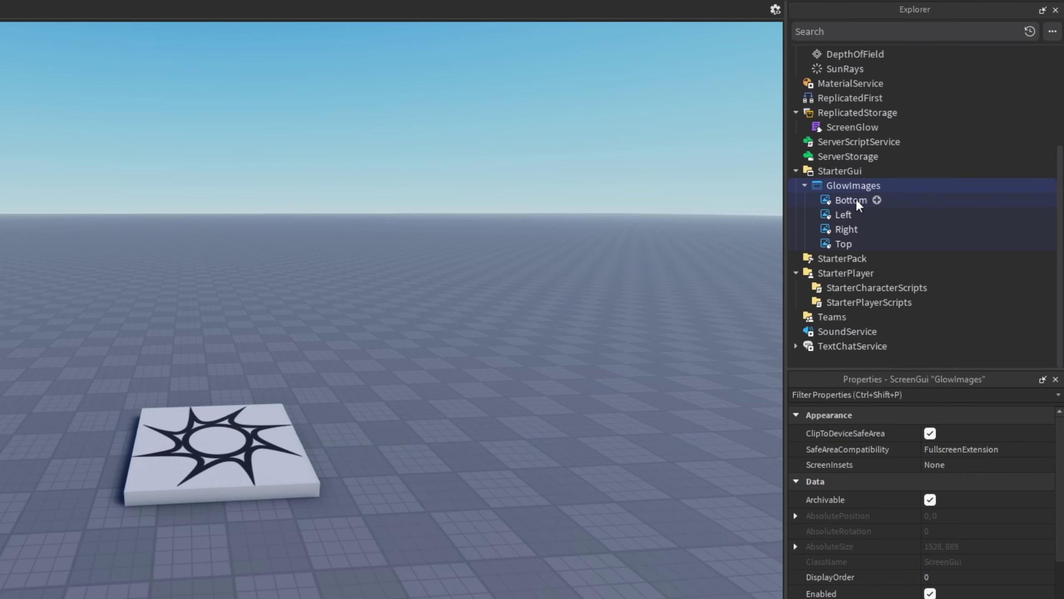
left_click(837, 243)
left_click(832, 200, "shift")
Step: Set ImageTransparency to 0 on the four selected glow images
left_click(864, 395)
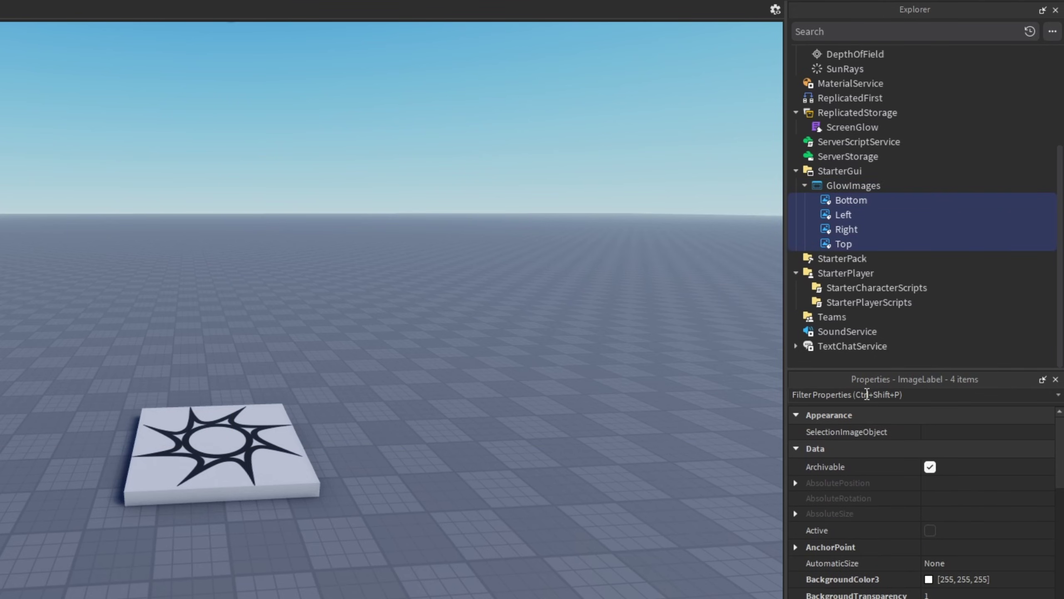
type("v")
key("BackSpace")
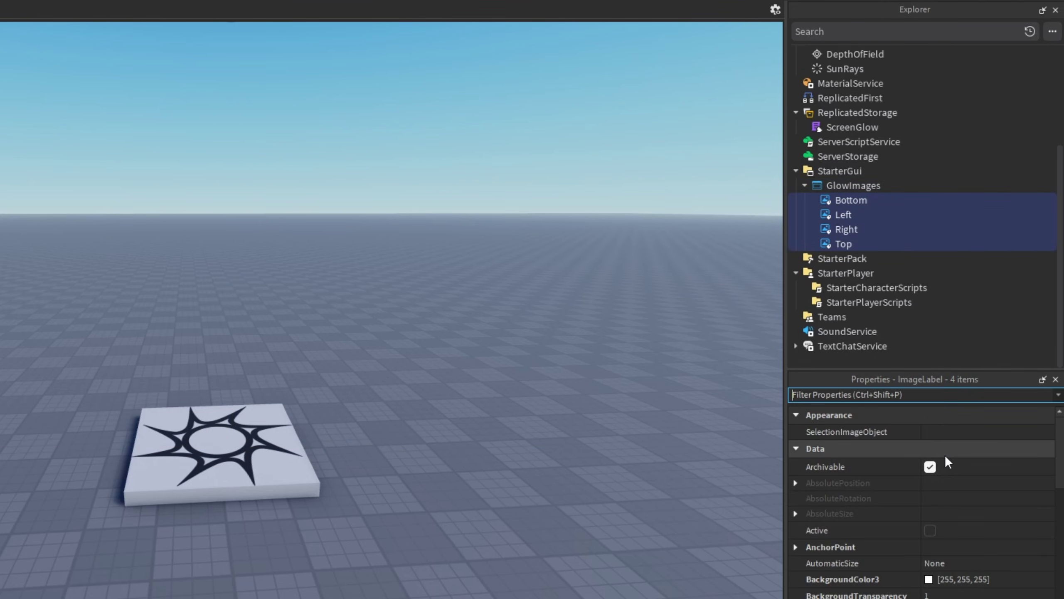
scroll(945, 457, "down", 10)
scroll(936, 524, "up", 5)
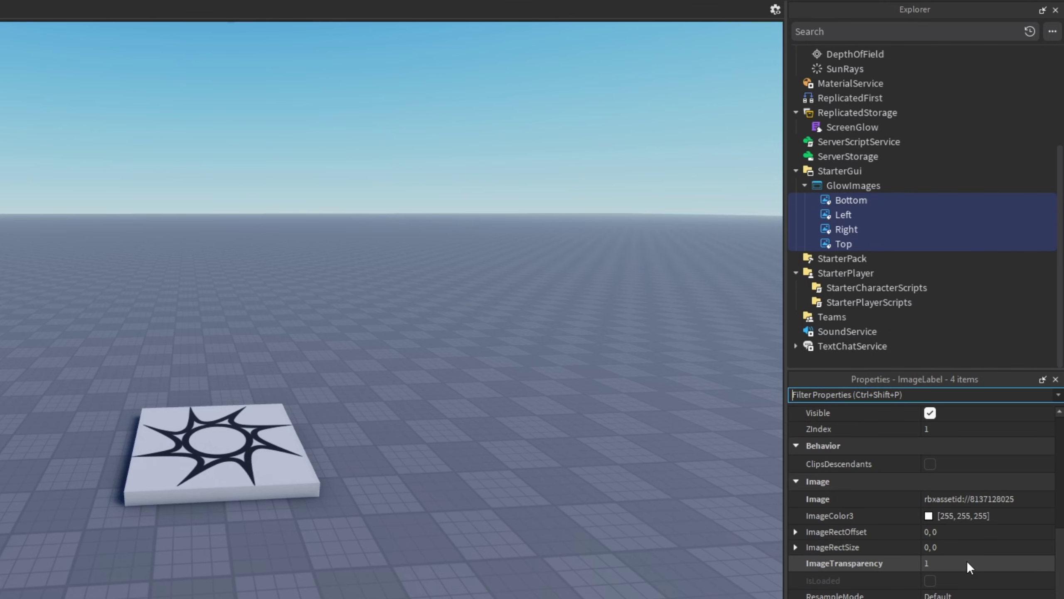
left_click(965, 562)
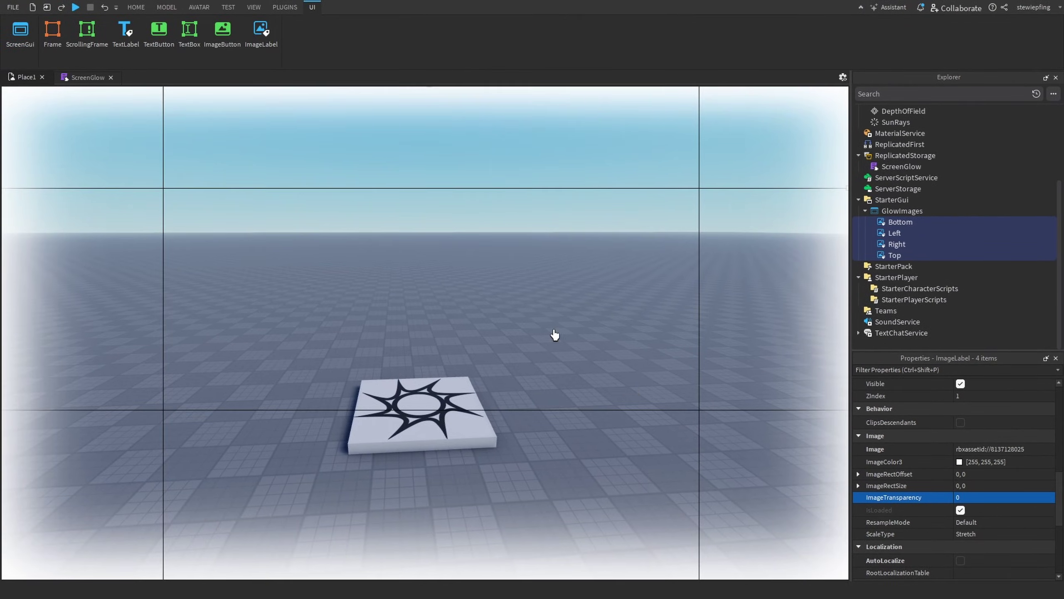
left_click(399, 298)
Step: Orbit the view to check the white edge glow and select the Bottom image
right_click_drag(570, 295, 570, 292)
left_click(882, 223)
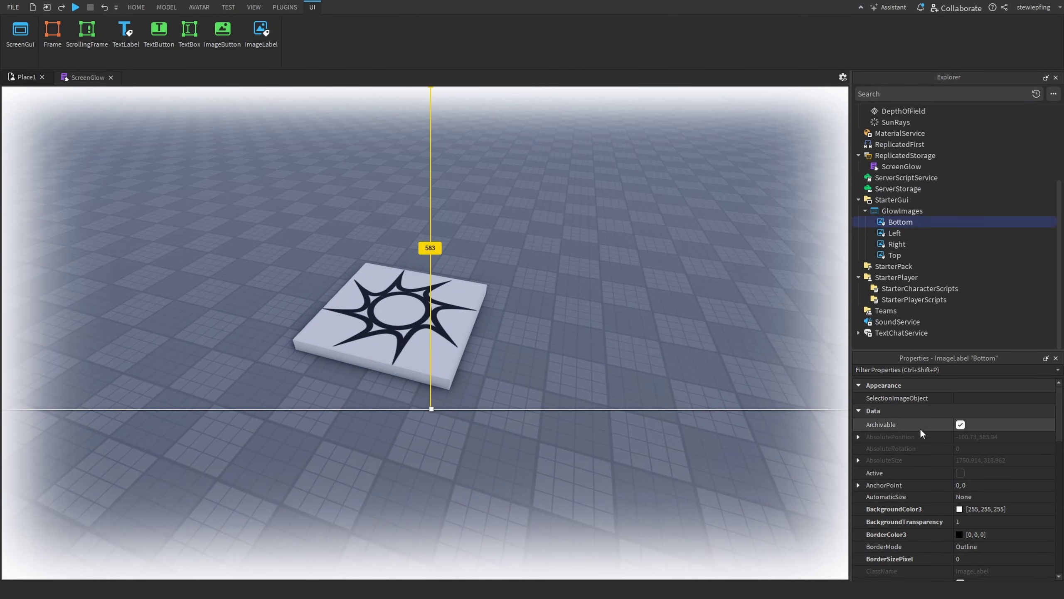
scroll(936, 423, "down", 10)
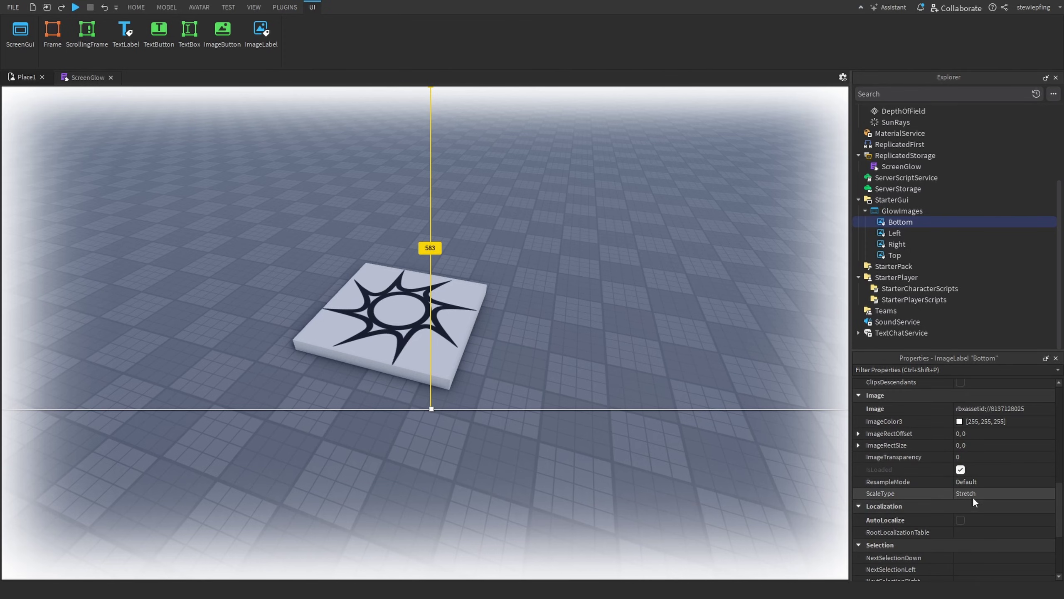